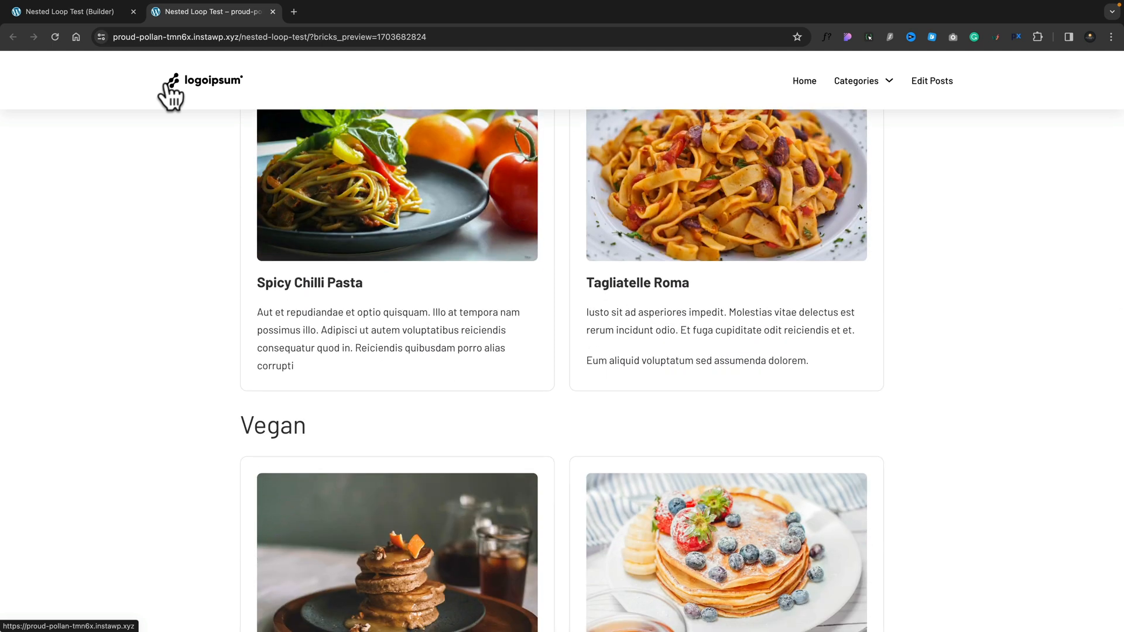
{"action": "scroll", "coordinate": [171, 93], "scroll_direction": "up", "scroll_amount": 9}
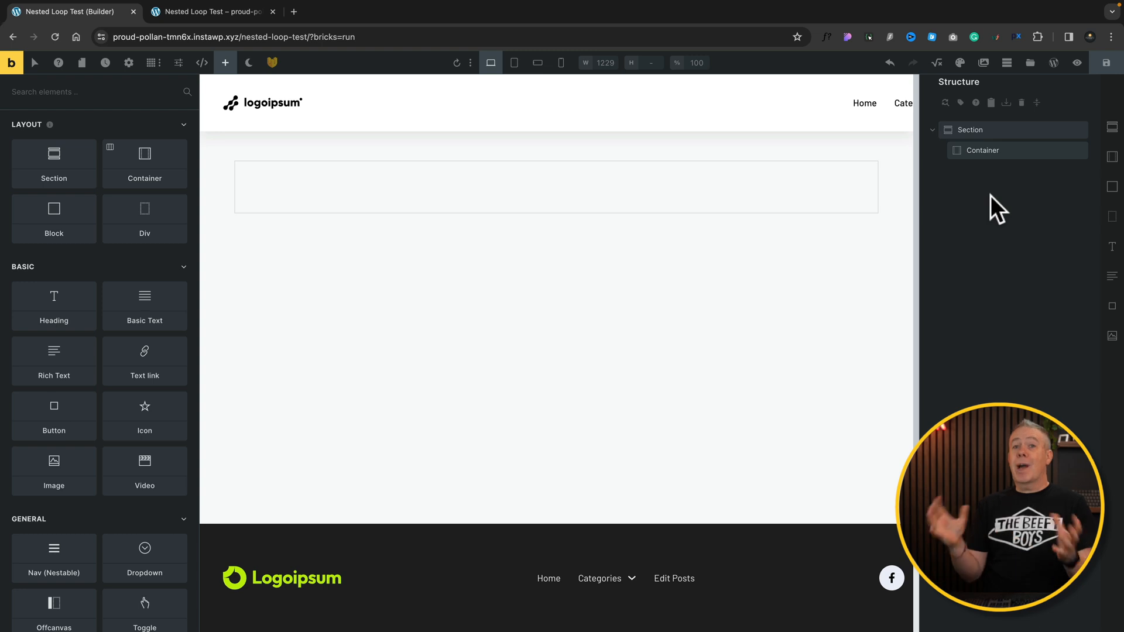
Add a Block inside the section's container and place a Heading inside that block.
{"action": "left_click", "coordinate": [996, 151]}
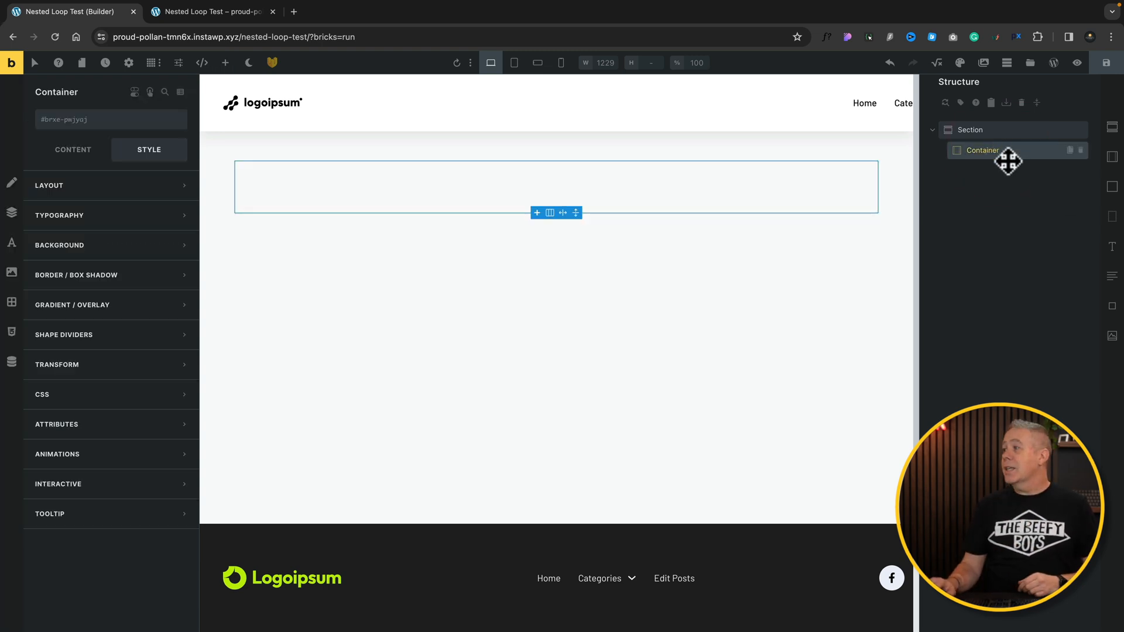
{"action": "left_click", "coordinate": [1113, 188]}
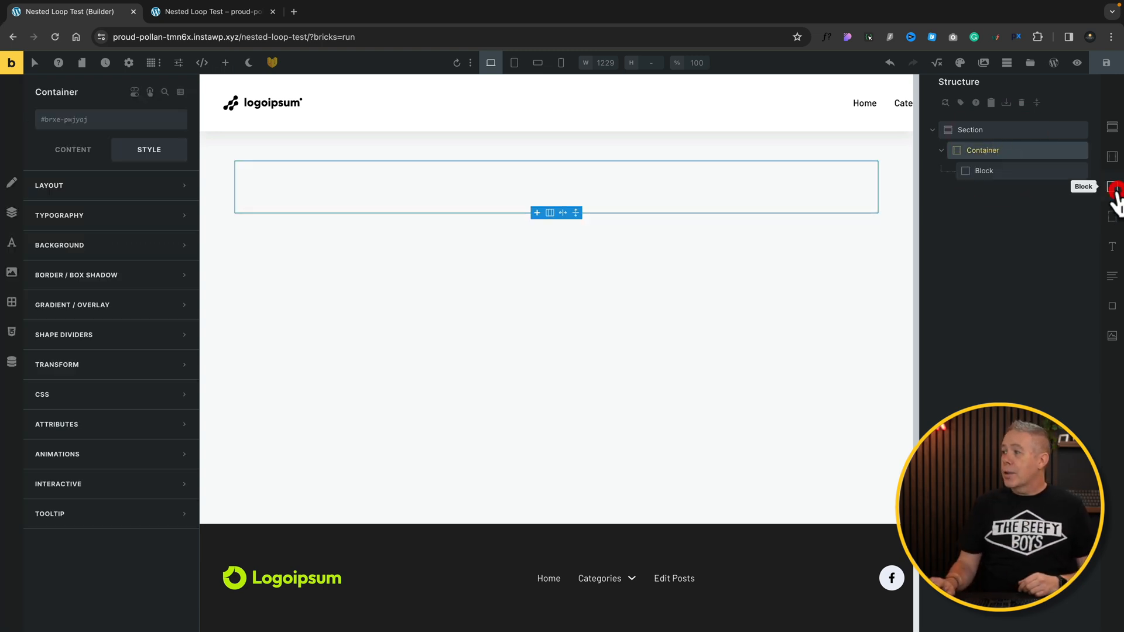
{"action": "left_click", "coordinate": [1012, 171]}
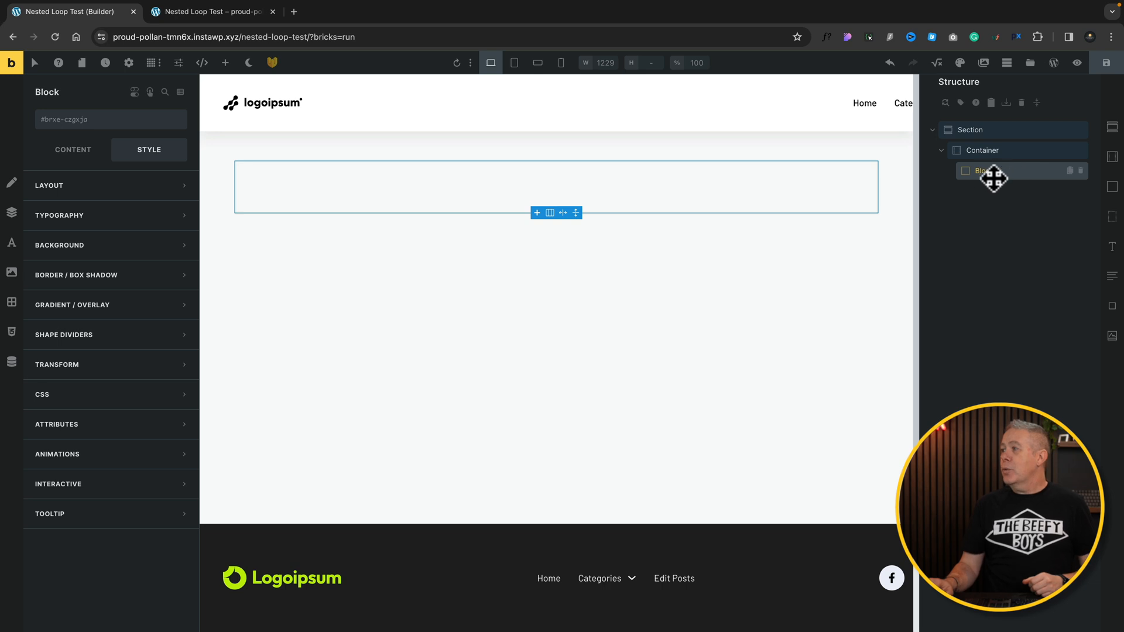
{"action": "left_click", "coordinate": [1003, 171]}
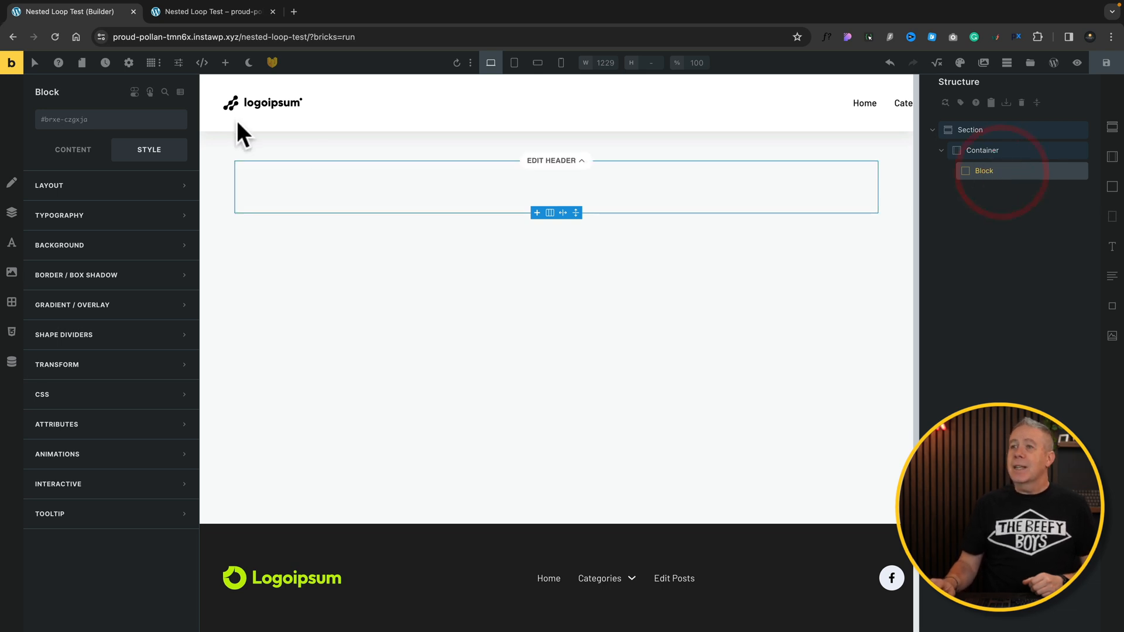
{"action": "left_click", "coordinate": [1113, 247]}
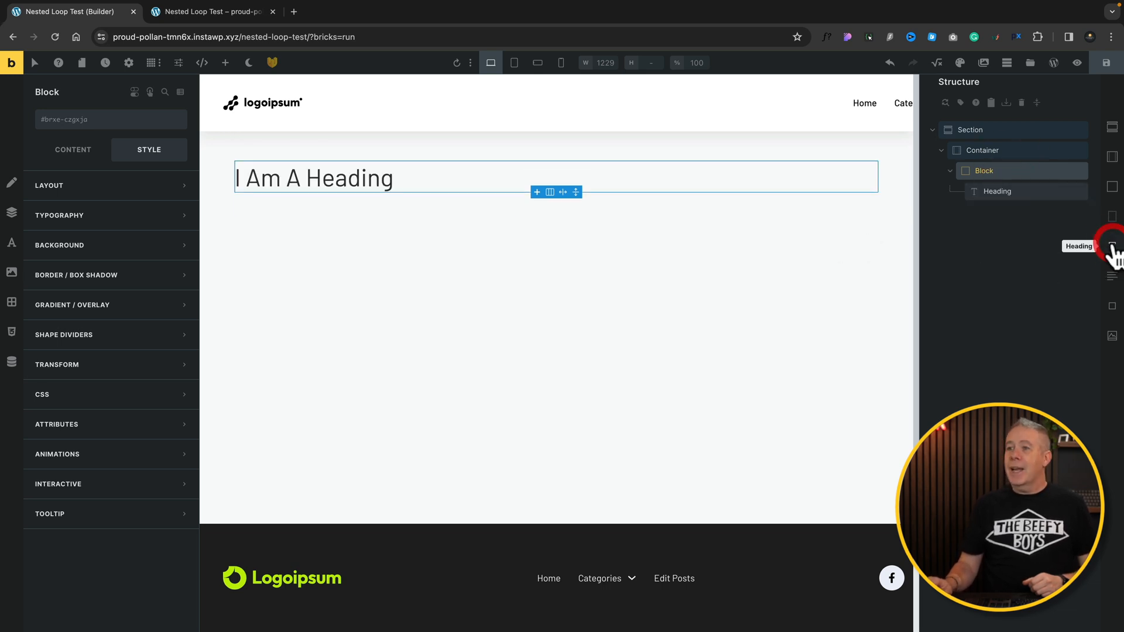
Replace the heading's placeholder text with the dynamic data tag term_name.
{"action": "left_click", "coordinate": [1022, 191]}
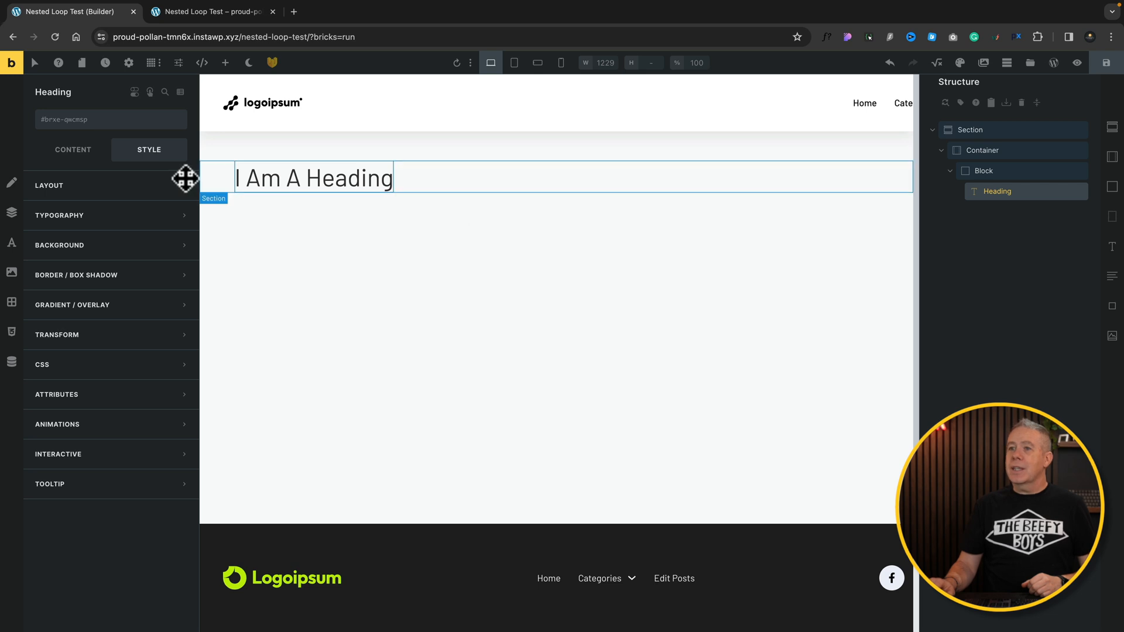
{"action": "left_click", "coordinate": [87, 154]}
{"action": "left_click_drag", "start_coordinate": [145, 189], "coordinate": [12, 186]}
{"action": "key", "text": "BackSpace"}
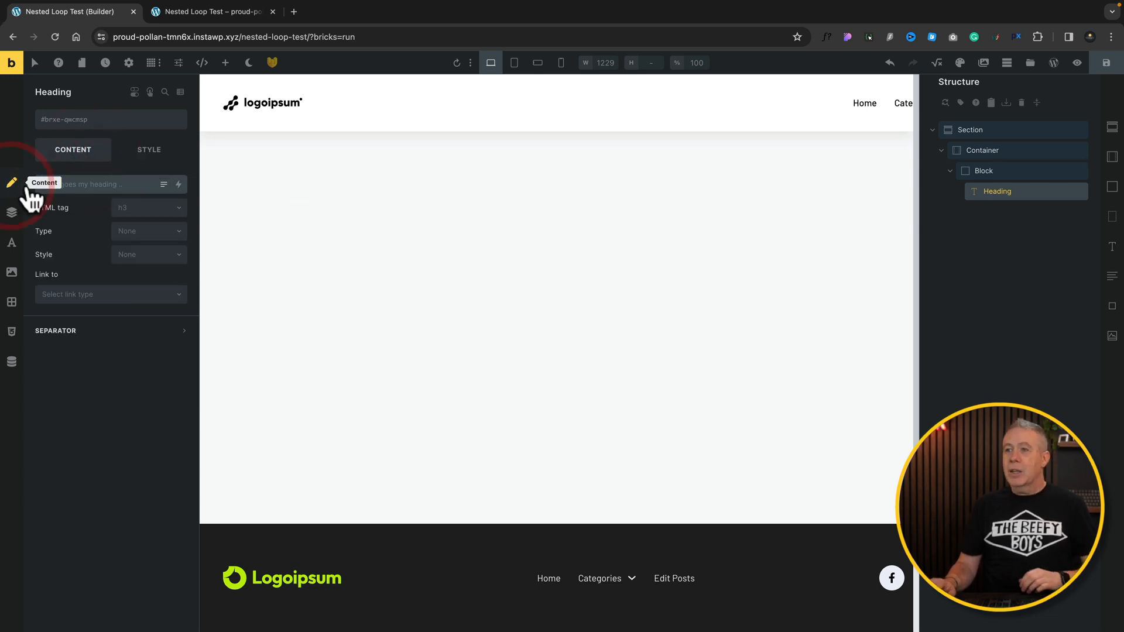
{"action": "left_click", "coordinate": [178, 184]}
{"action": "scroll", "coordinate": [155, 316], "scroll_direction": "down", "scroll_amount": 10}
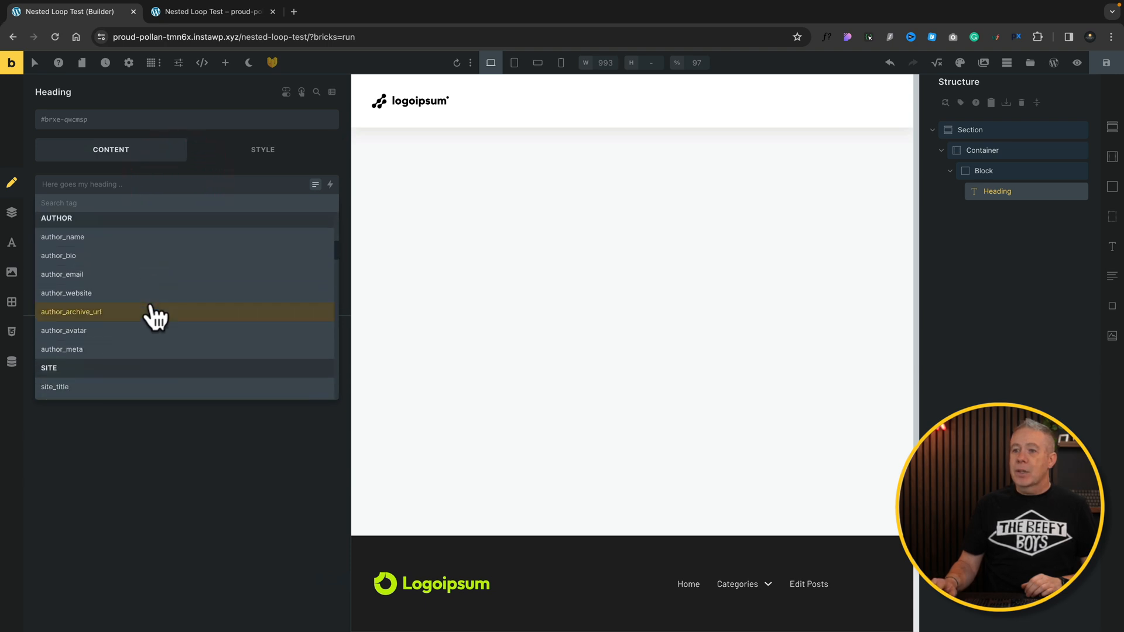
{"action": "scroll", "coordinate": [155, 316], "scroll_direction": "down", "scroll_amount": 6}
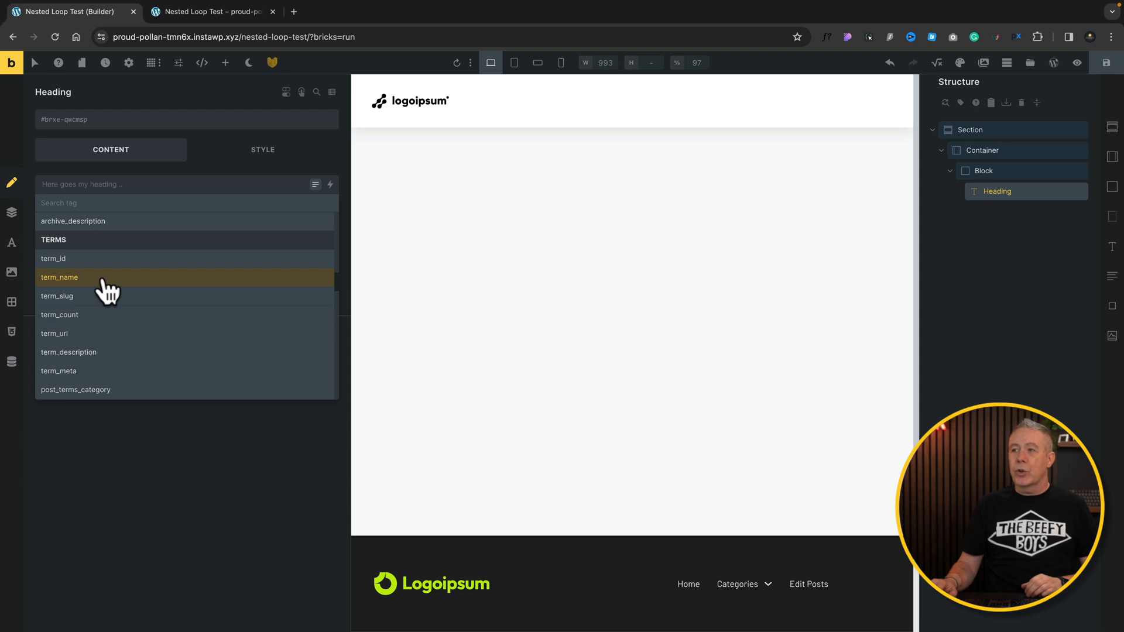
{"action": "left_click", "coordinate": [103, 279]}
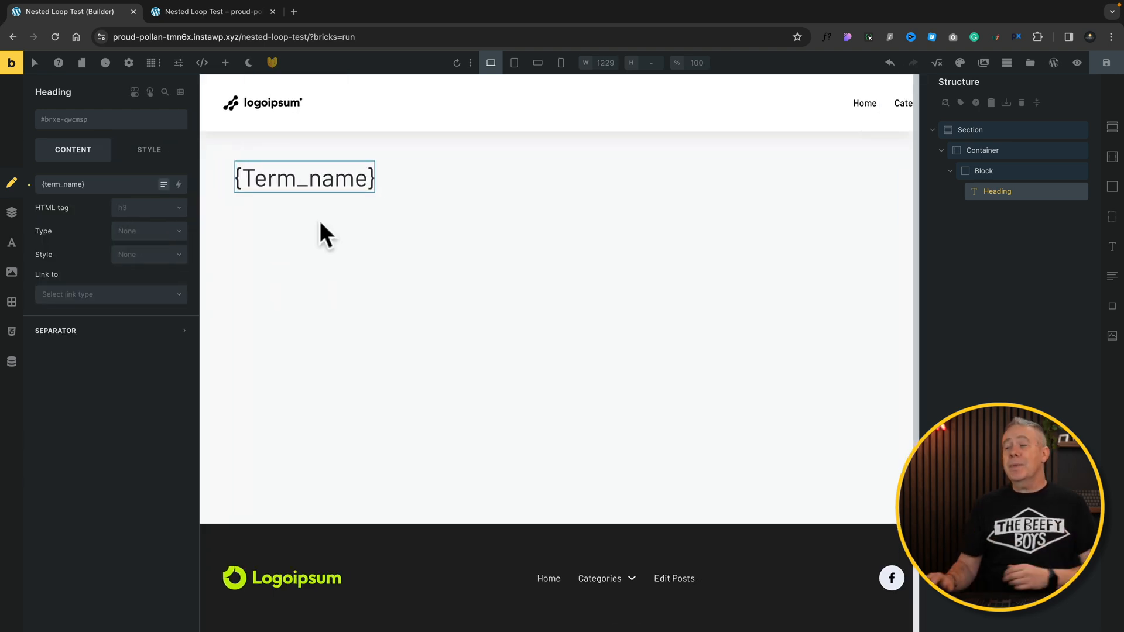
Enable the query loop on the block holding the heading, with type Terms and taxonomy Categories (Post).
{"action": "left_click", "coordinate": [1032, 173]}
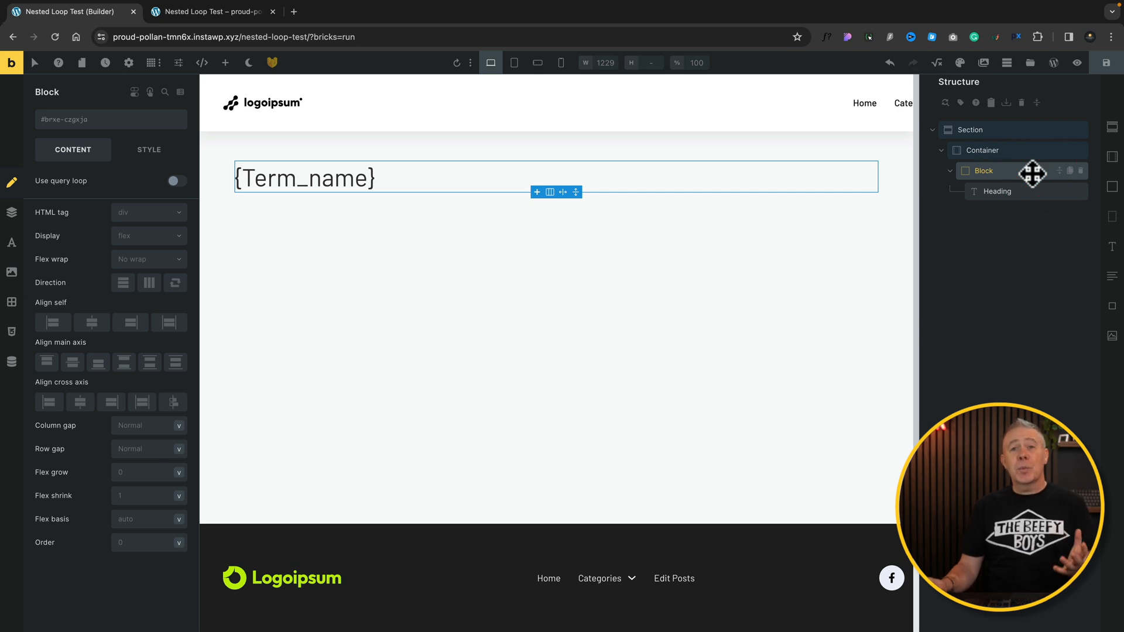
{"action": "left_click", "coordinate": [177, 182]}
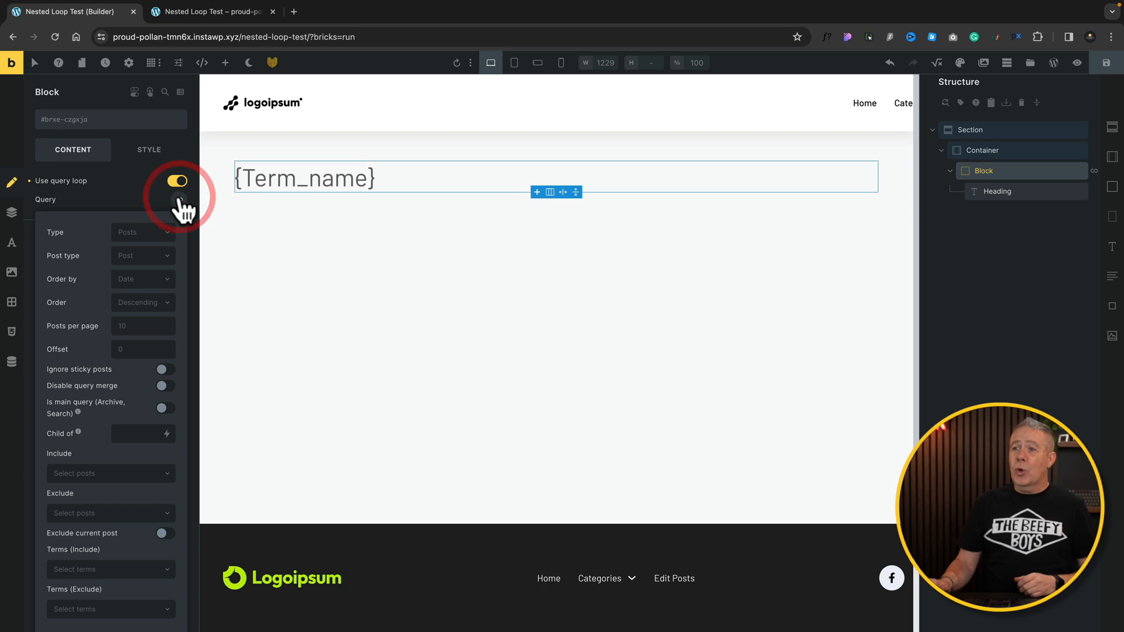
{"action": "left_click", "coordinate": [166, 236]}
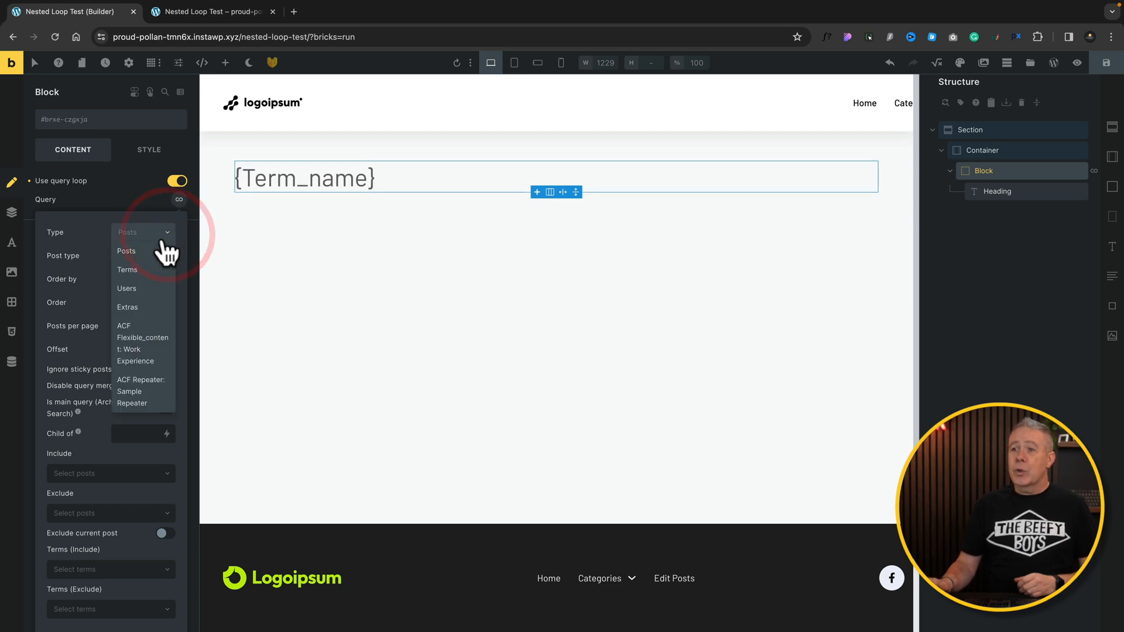
{"action": "left_click", "coordinate": [146, 271]}
{"action": "left_click", "coordinate": [162, 274]}
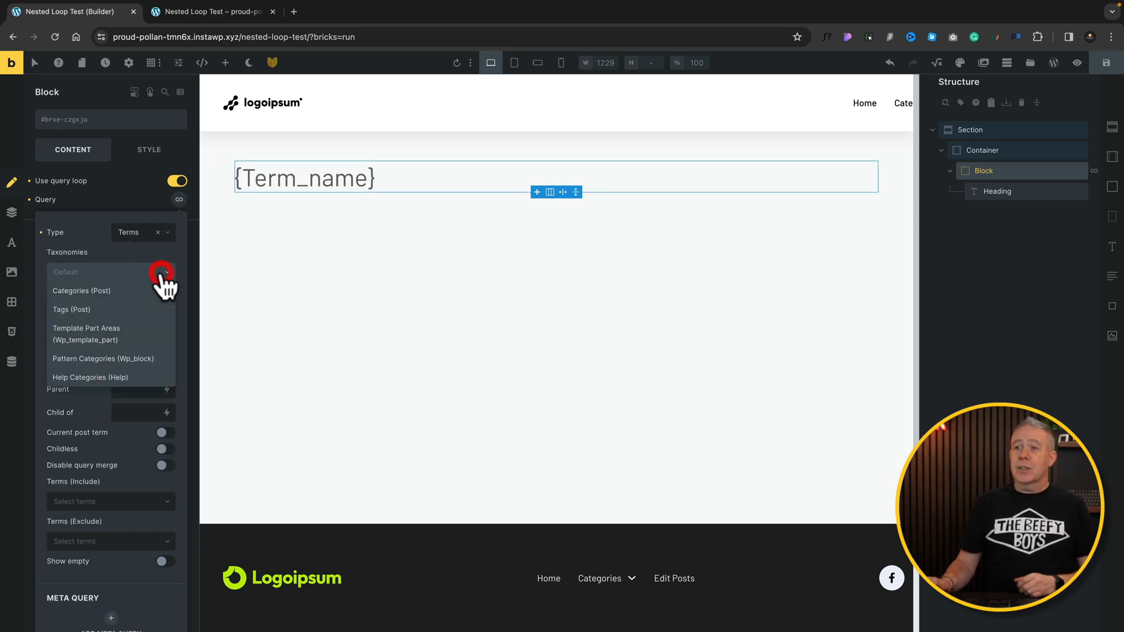
{"action": "left_click", "coordinate": [117, 293]}
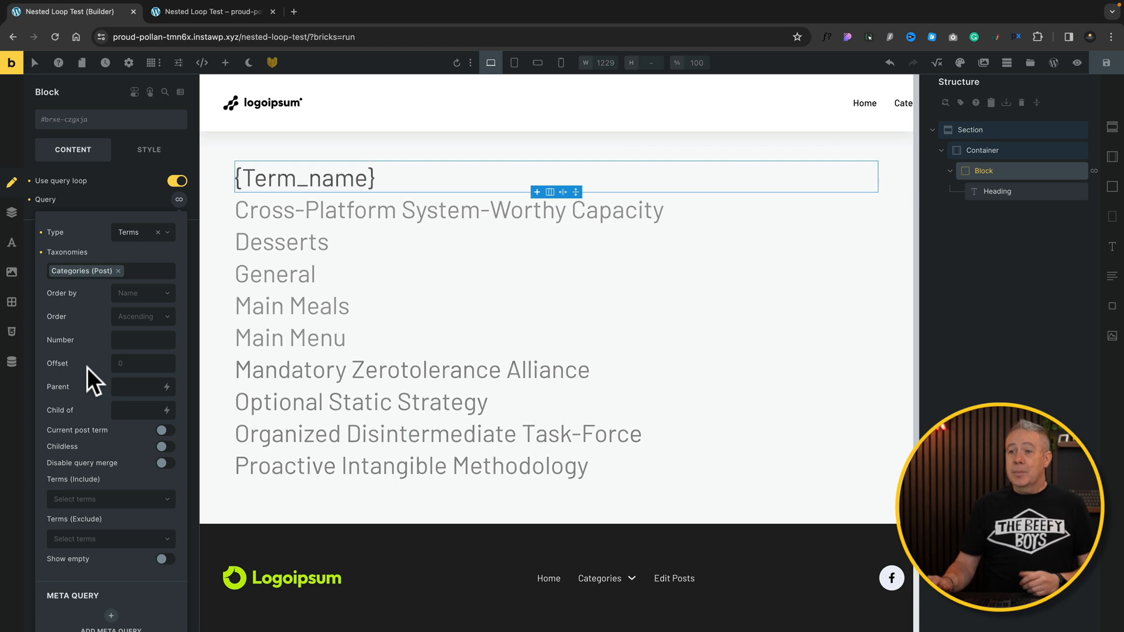
Order the block's term query by Name and save the page.
{"action": "left_click", "coordinate": [155, 295]}
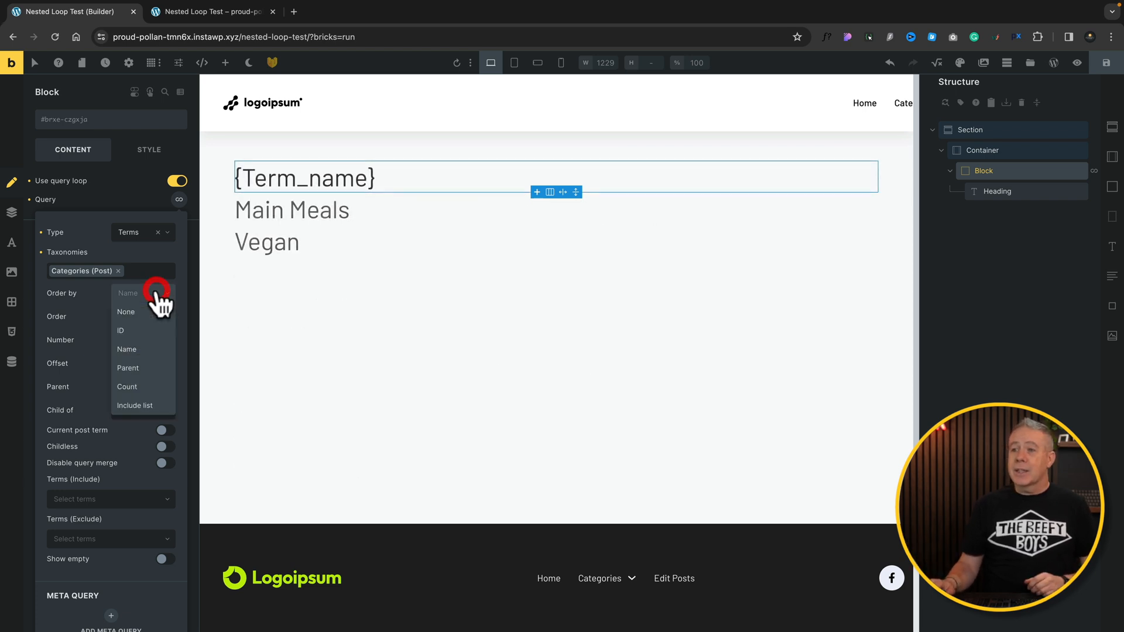
{"action": "left_click", "coordinate": [142, 350]}
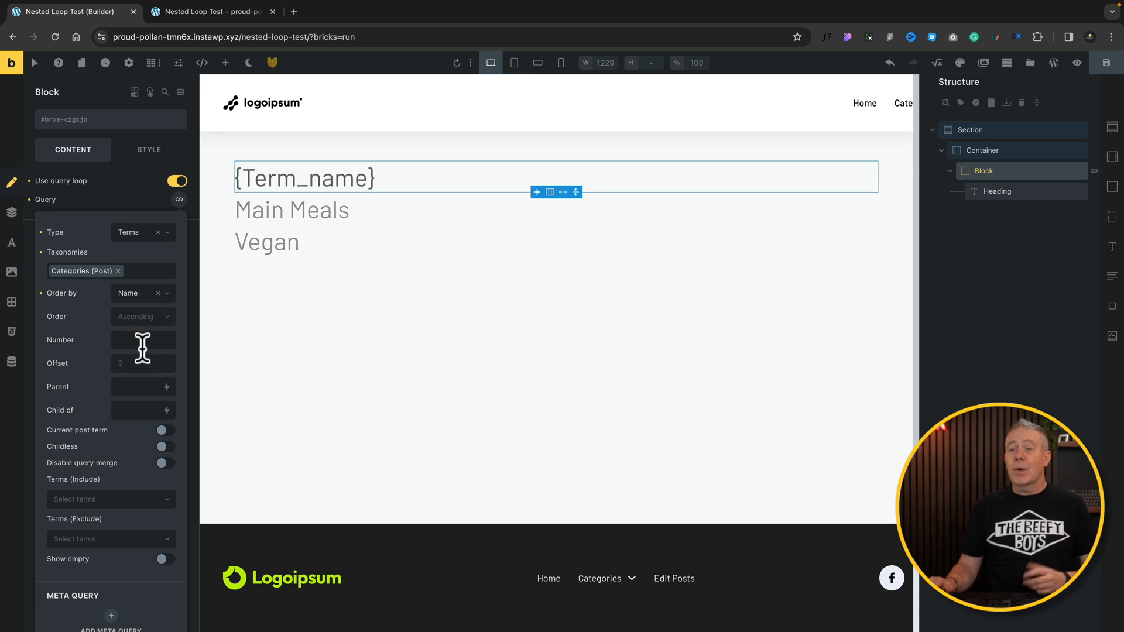
{"action": "scroll", "coordinate": [142, 348], "scroll_direction": "down", "scroll_amount": 5}
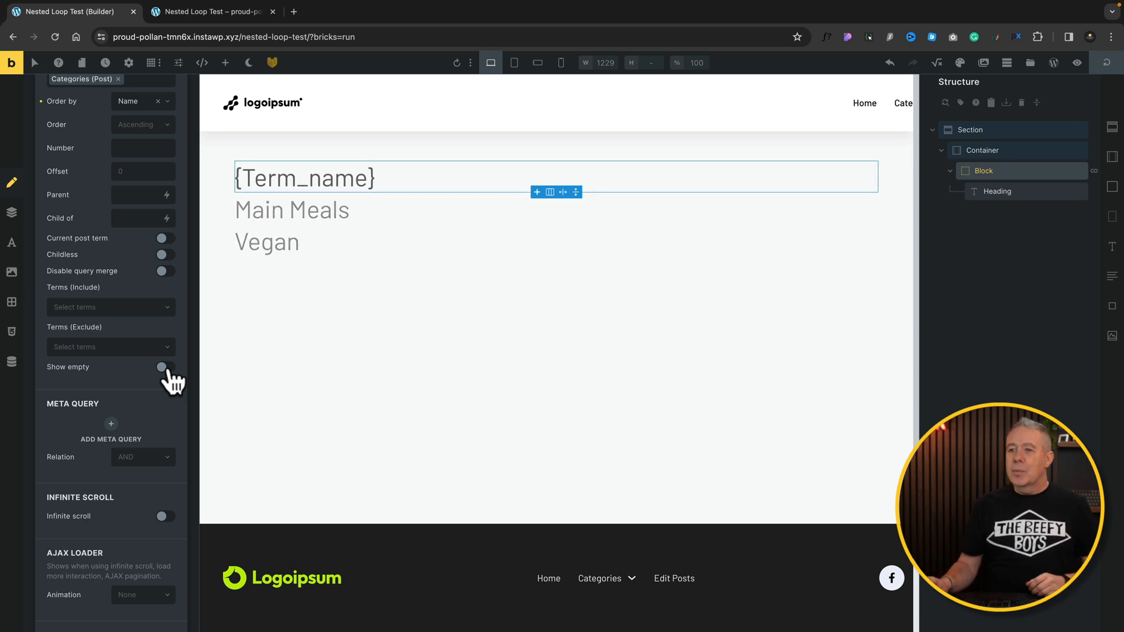
{"action": "scroll", "coordinate": [171, 381], "scroll_direction": "up", "scroll_amount": 4}
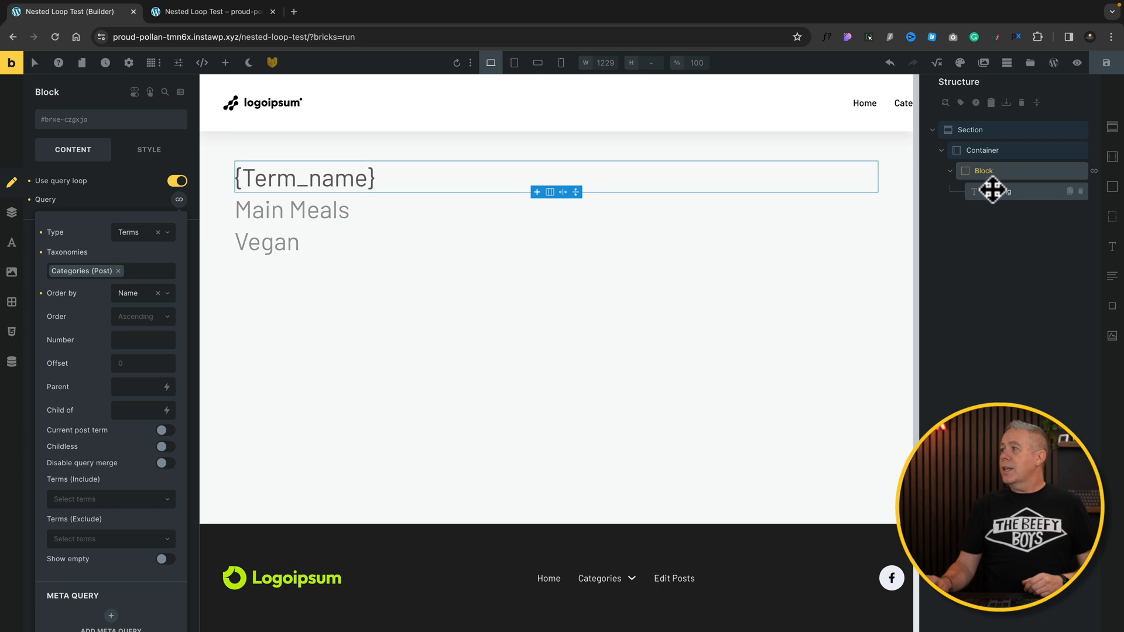
{"action": "left_click", "coordinate": [1105, 64]}
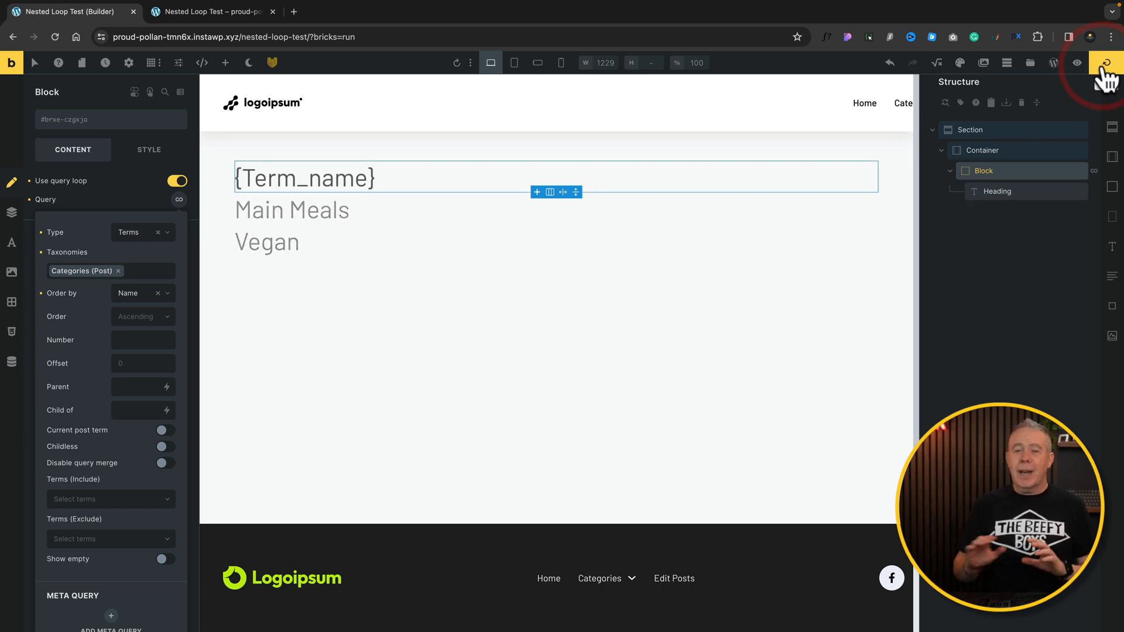
Rename the looping block "Category Query Loop" and nest a new Block inside it beneath the heading.
{"action": "left_click", "coordinate": [994, 171]}
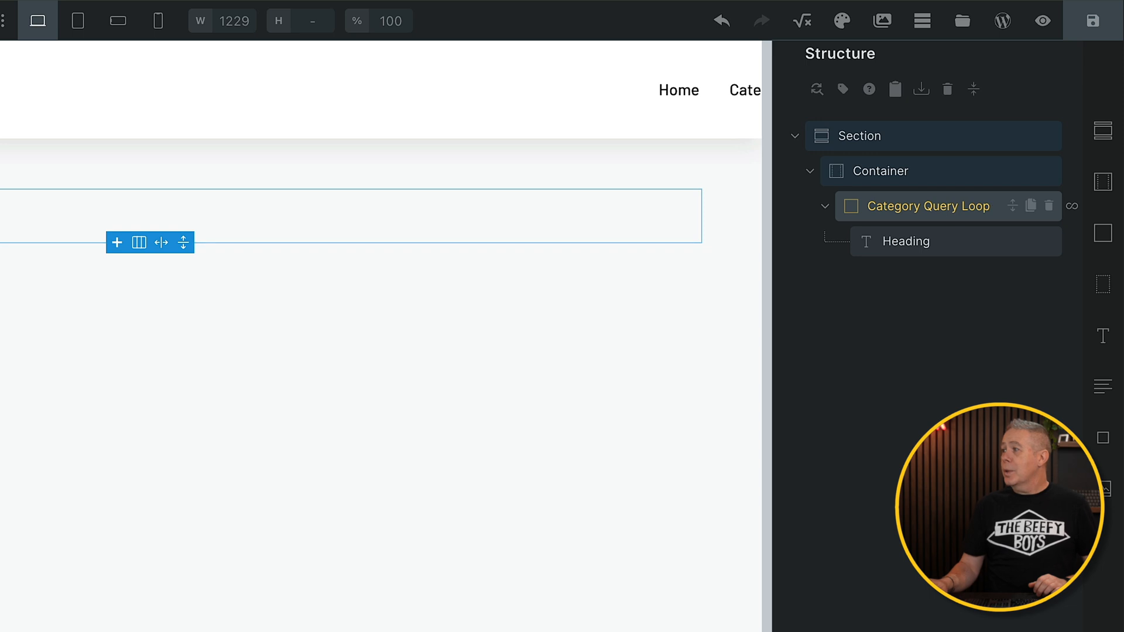
{"action": "left_click", "coordinate": [896, 284]}
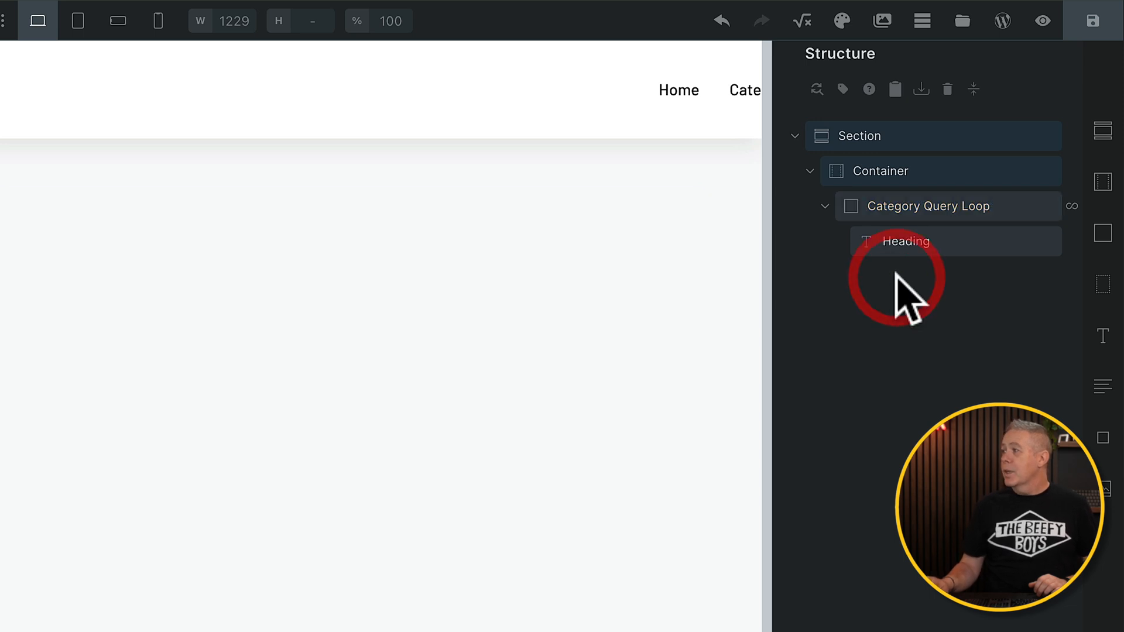
{"action": "left_click", "coordinate": [1105, 239]}
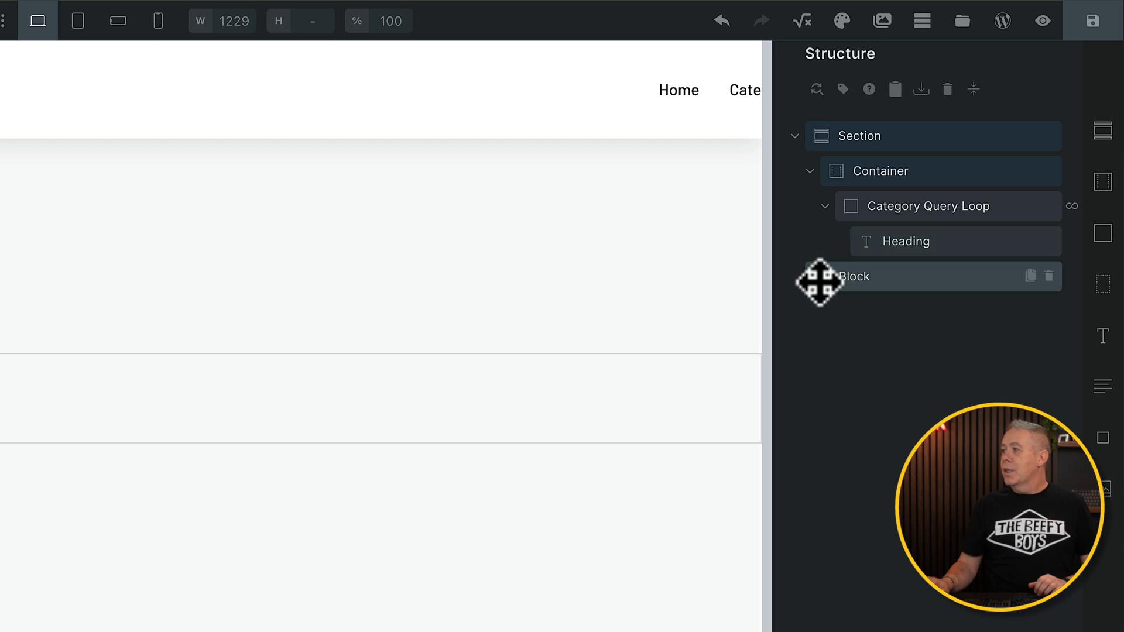
{"action": "left_click_drag", "start_coordinate": [818, 275], "coordinate": [903, 258]}
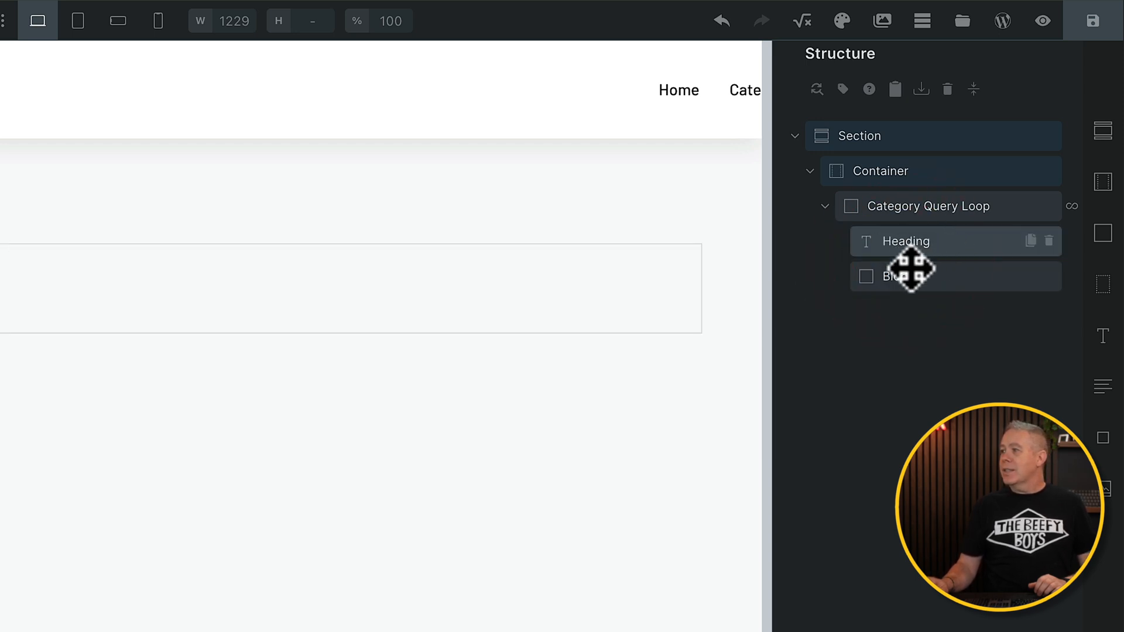
Add another Block inside the new block below the heading and rename it "Post Query Loop".
{"action": "left_click", "coordinate": [939, 285]}
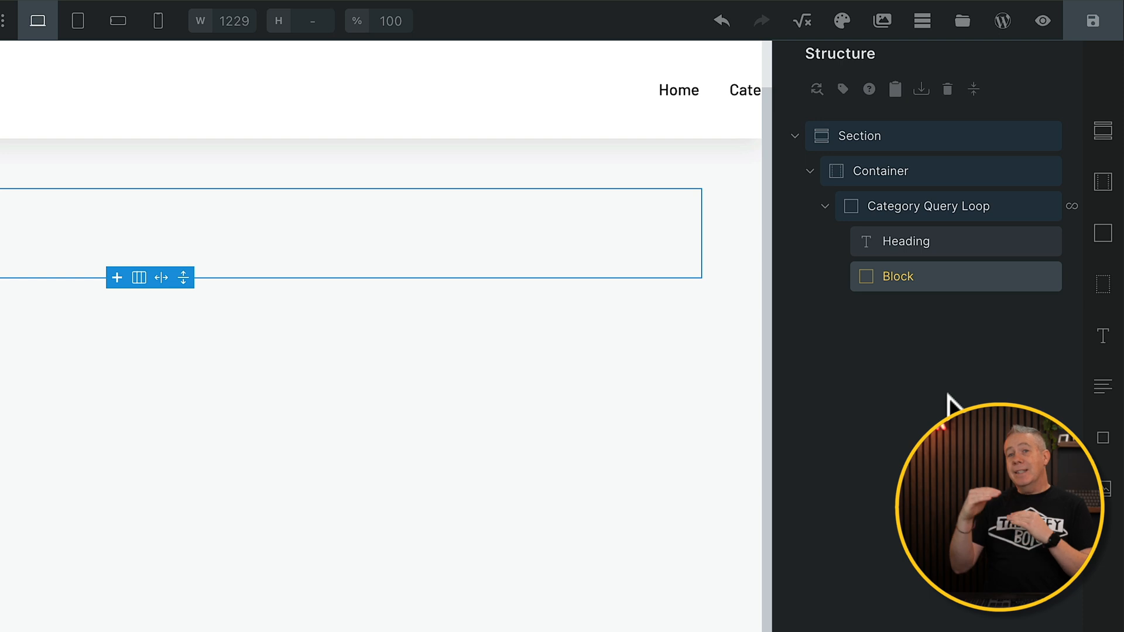
{"action": "left_click", "coordinate": [1103, 238]}
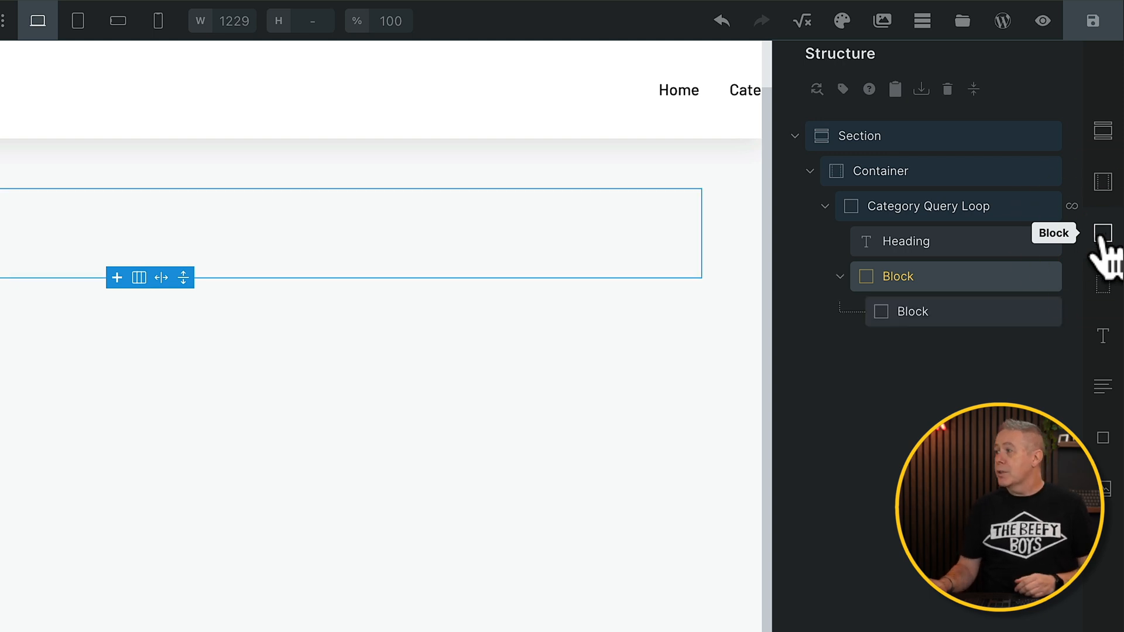
{"action": "double_click", "coordinate": [934, 309]}
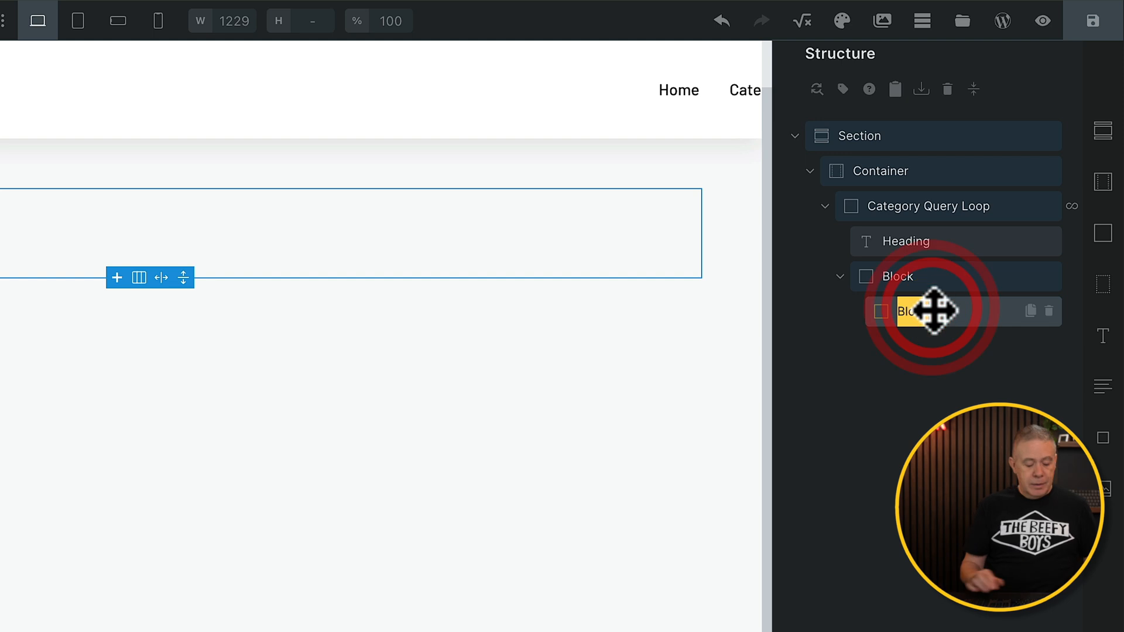
{"action": "type", "text": "Post Query Loop"}
{"action": "key", "text": "Return"}
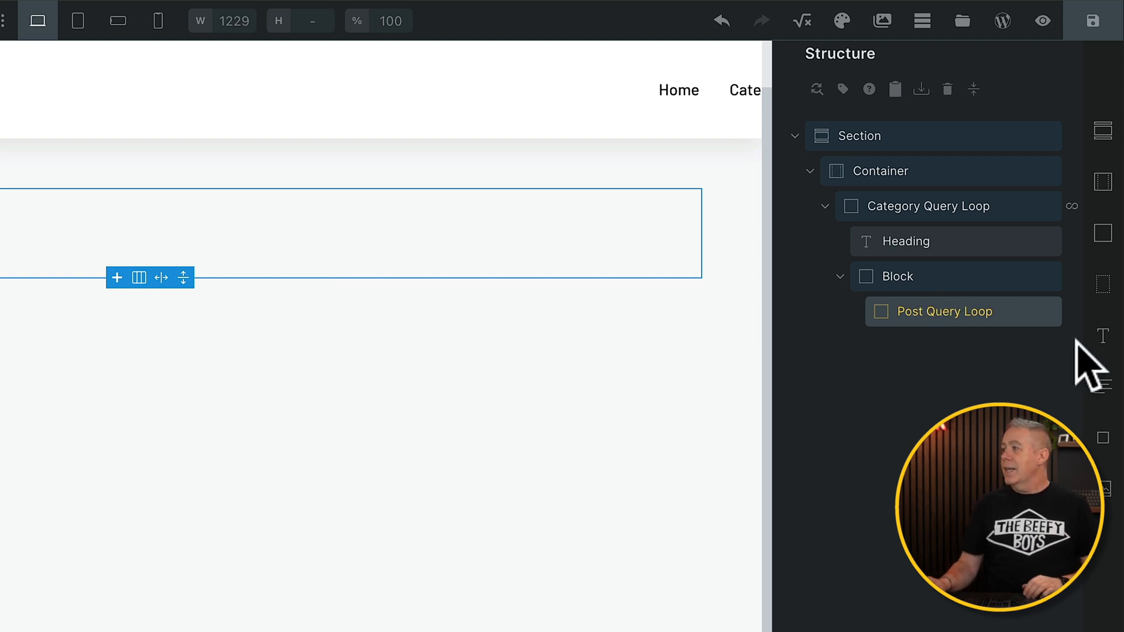
Add a Heading, a Rich Text and an Image element inside the Post Query Loop block.
{"action": "left_click", "coordinate": [1102, 343]}
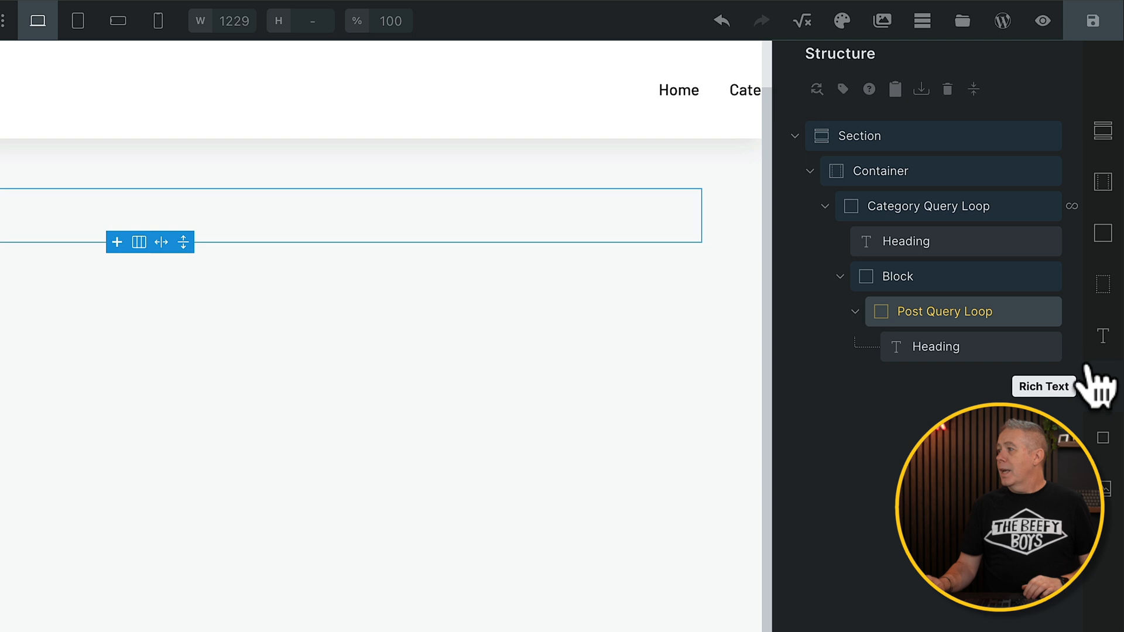
{"action": "left_click", "coordinate": [1095, 388]}
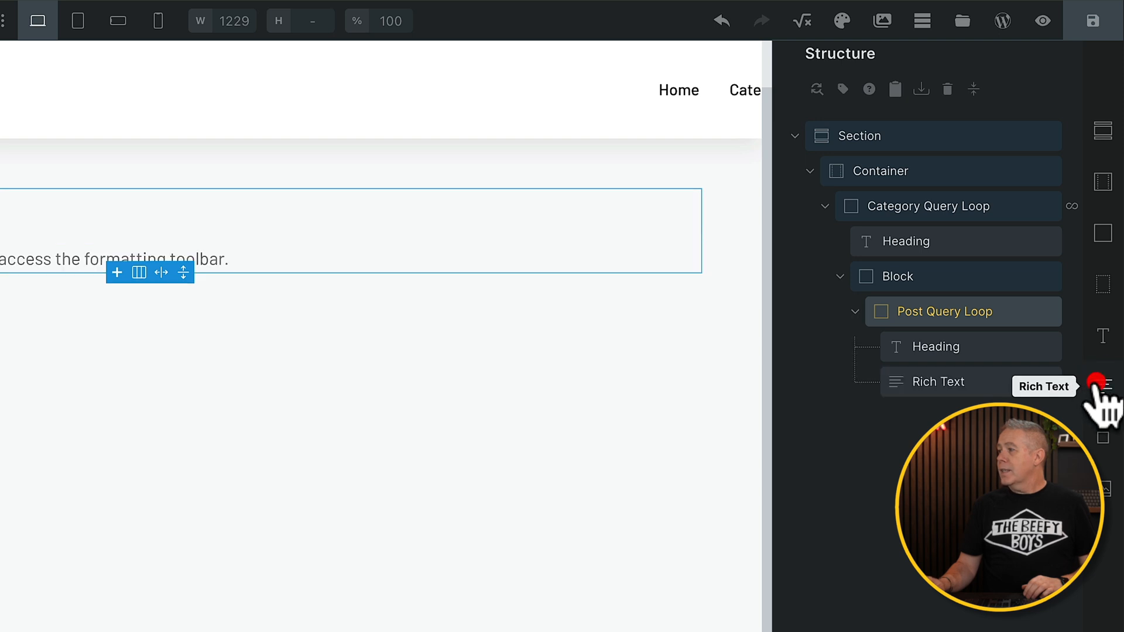
{"action": "left_click", "coordinate": [1111, 510]}
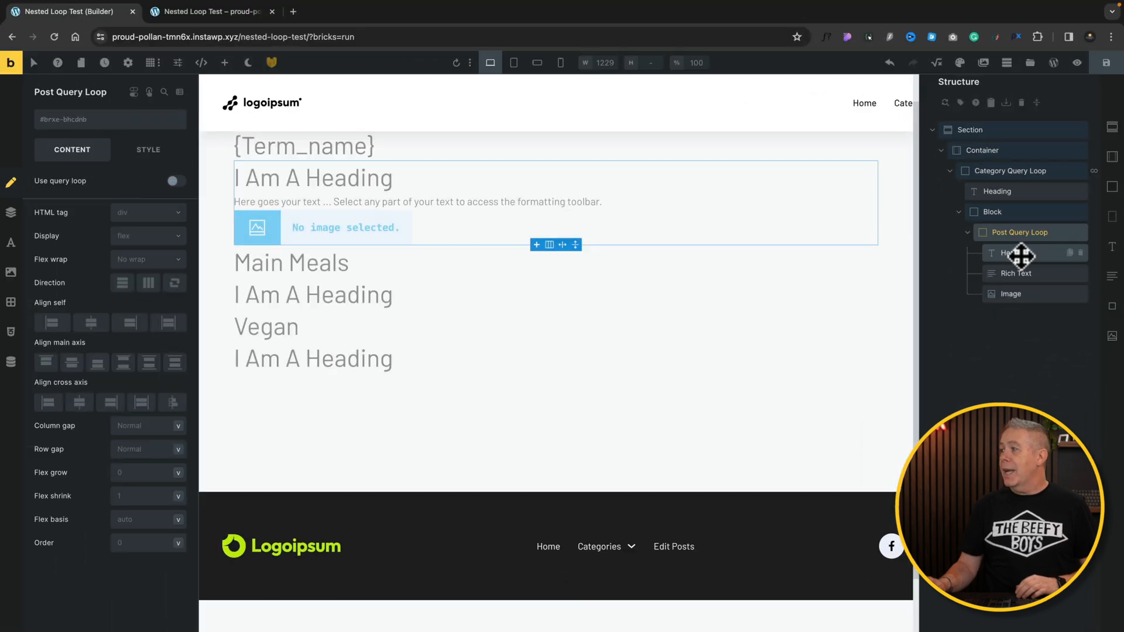
Replace the text of the heading inside Post Query Loop with the dynamic data tag post_title.
{"action": "left_click", "coordinate": [955, 345]}
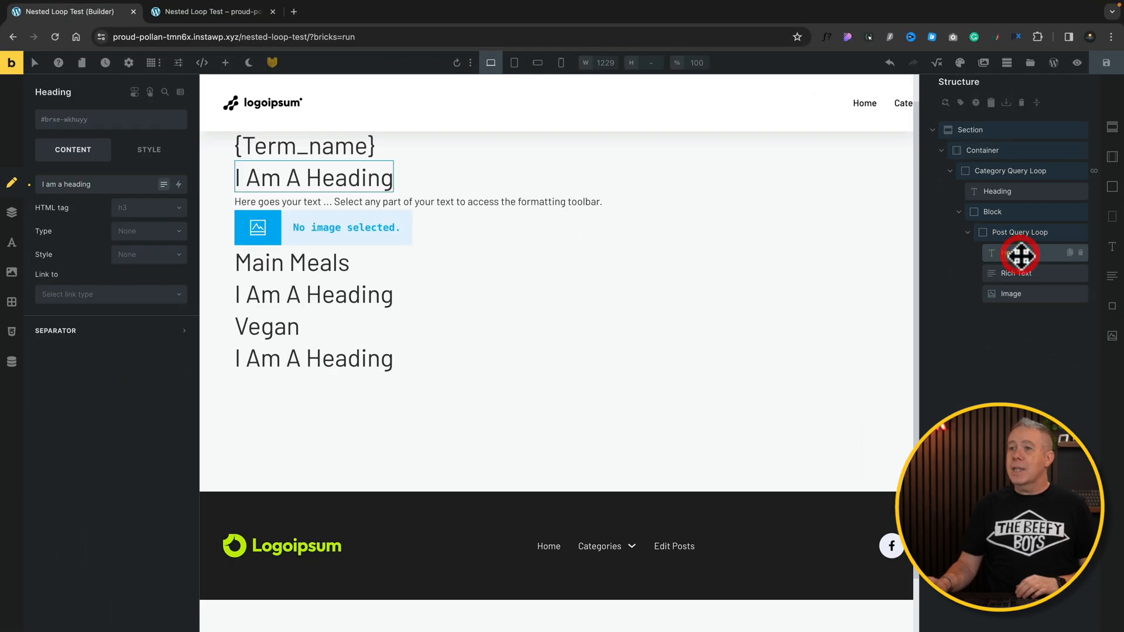
{"action": "triple_click", "coordinate": [112, 184]}
{"action": "key", "text": "BackSpace"}
{"action": "left_click", "coordinate": [179, 184]}
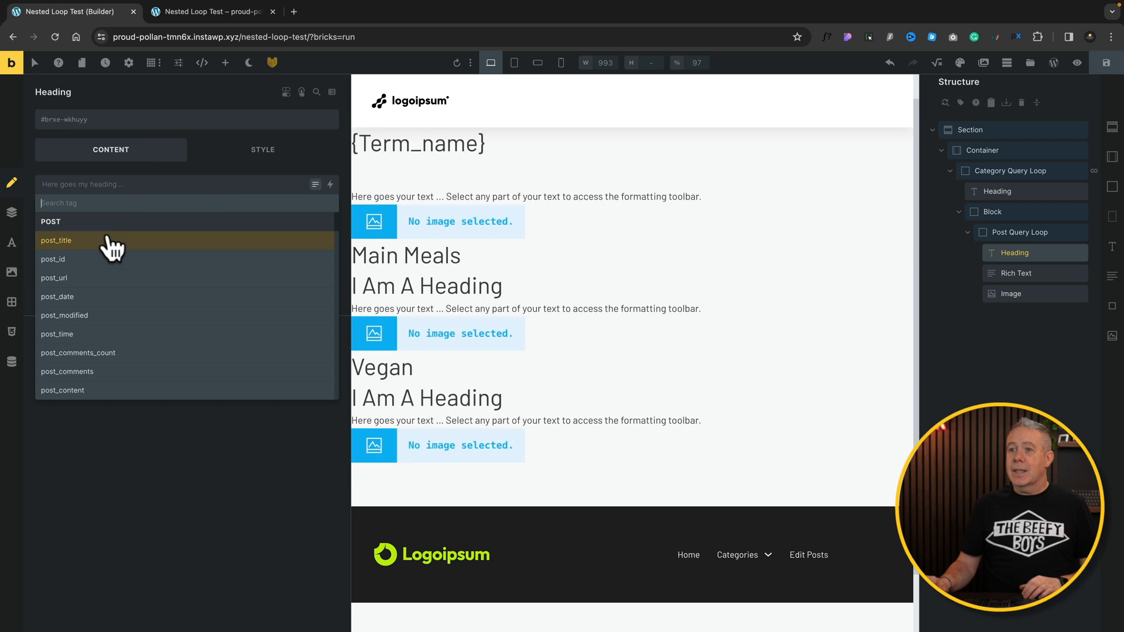
{"action": "left_click", "coordinate": [108, 240]}
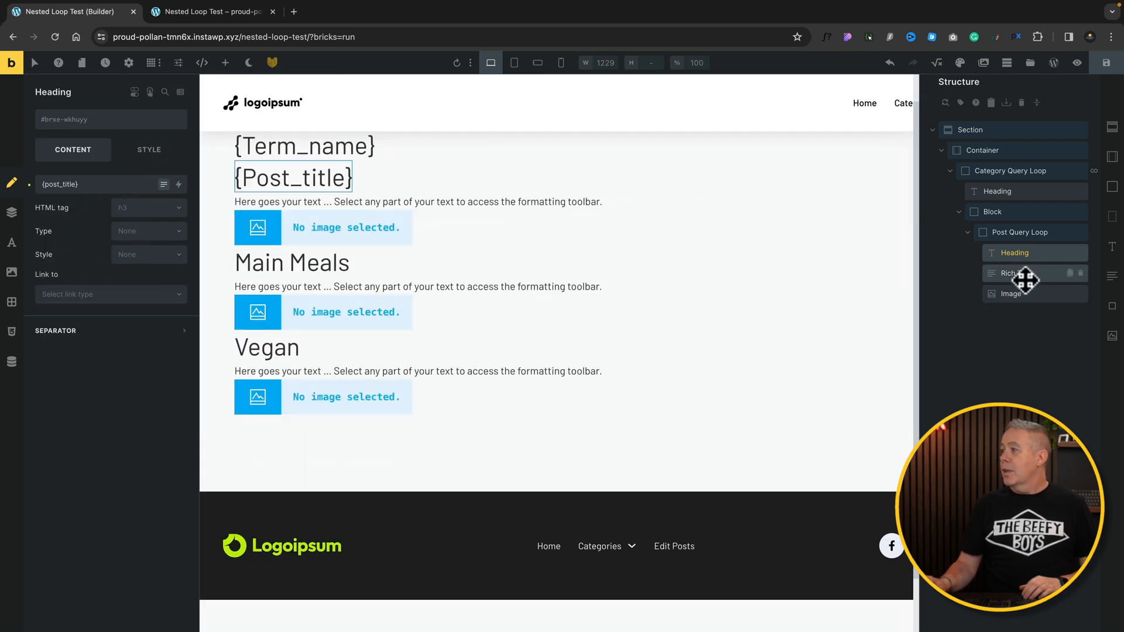
Replace the Rich Text content inside Post Query Loop with the dynamic data tag post_content and limit it to 25 words.
{"action": "left_click", "coordinate": [1022, 274]}
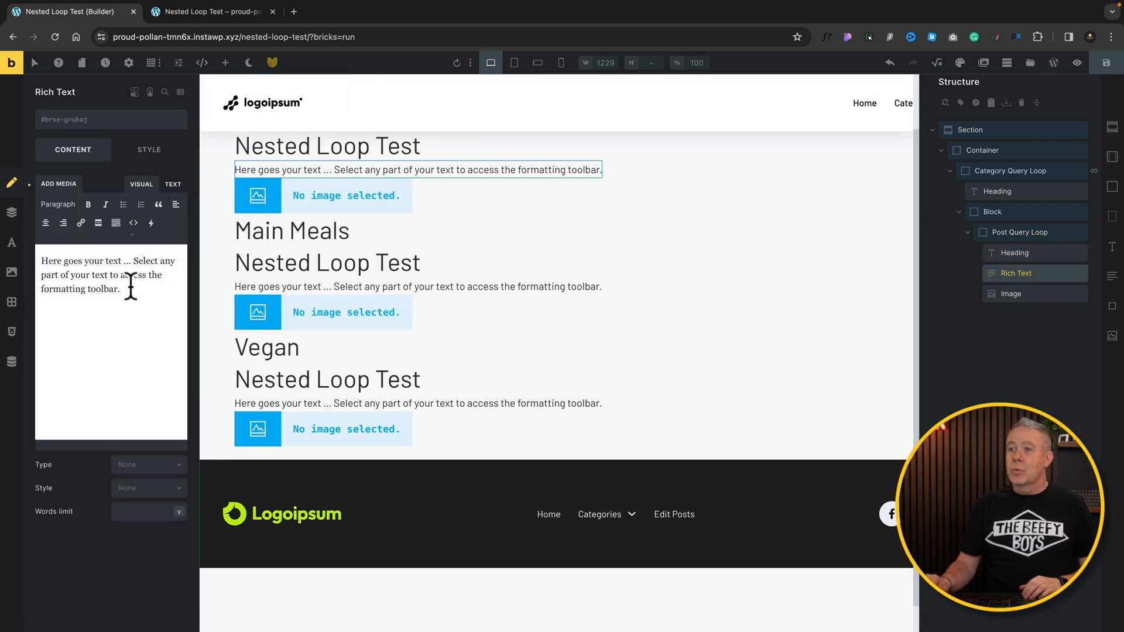
{"action": "left_click_drag", "start_coordinate": [121, 258], "coordinate": [27, 240]}
{"action": "key", "text": "BackSpace"}
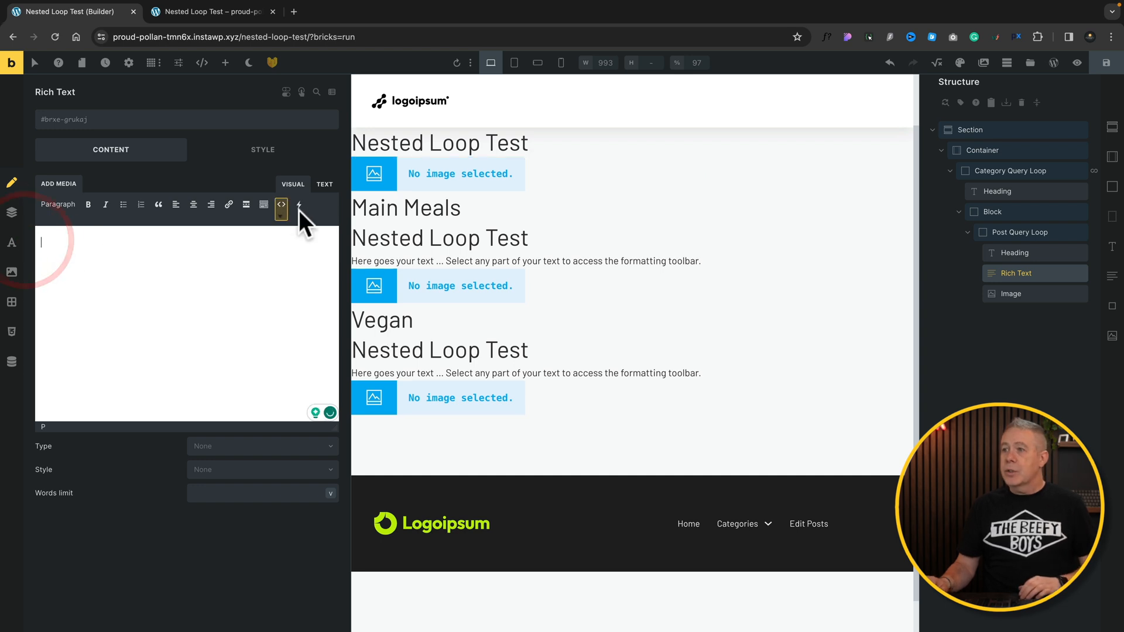
{"action": "left_click", "coordinate": [299, 204]}
{"action": "mouse_move", "coordinate": [311, 227]}
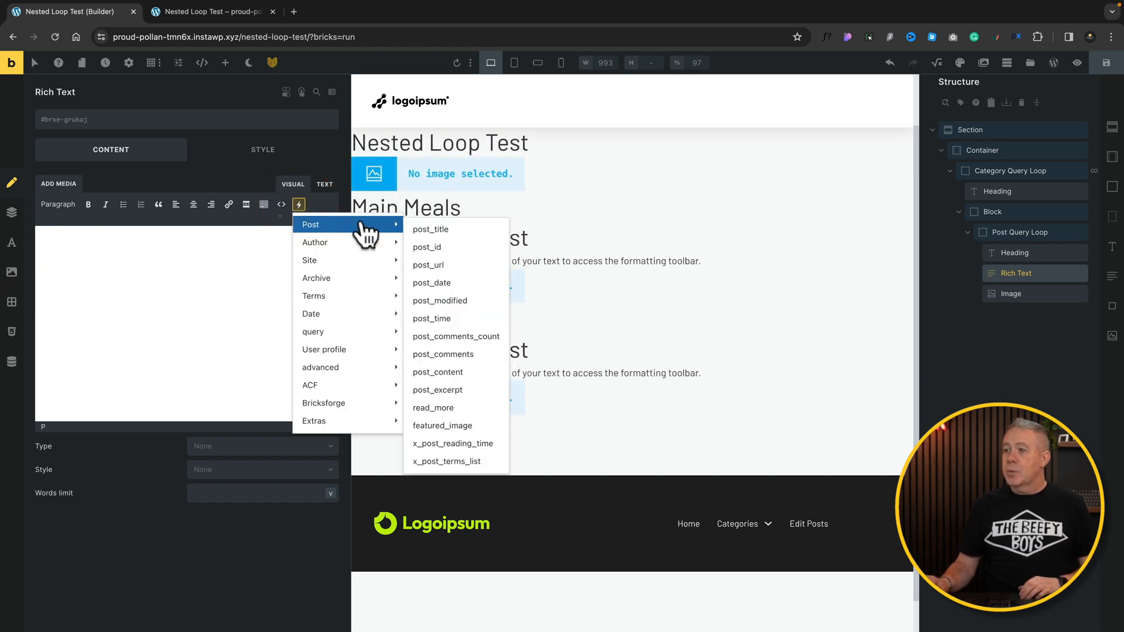
{"action": "left_click", "coordinate": [437, 367]}
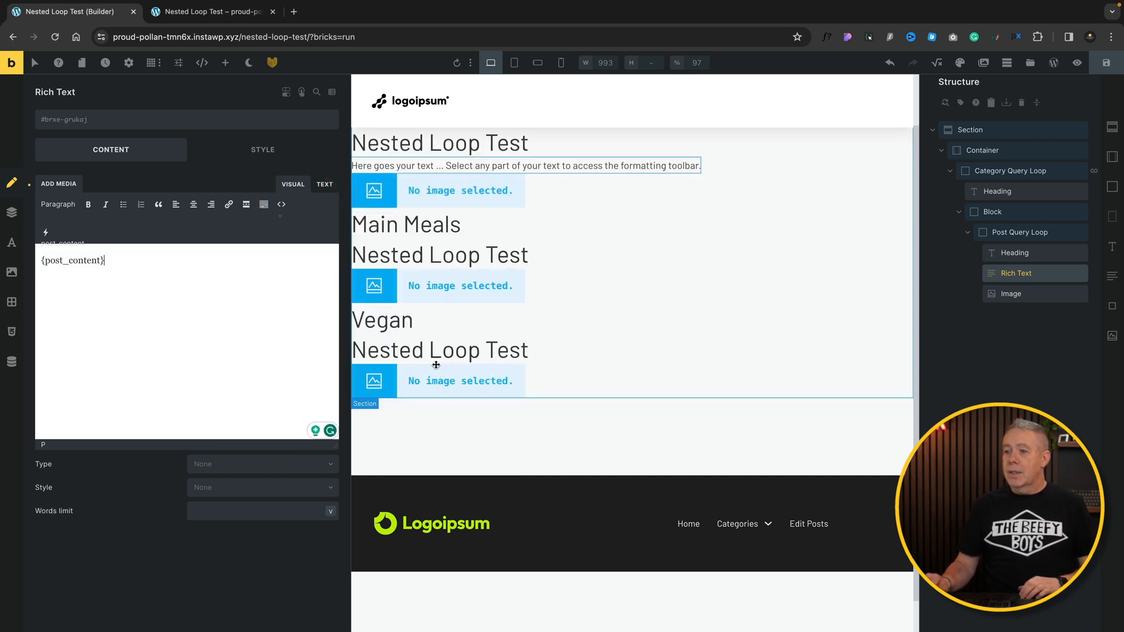
{"action": "left_click", "coordinate": [206, 508]}
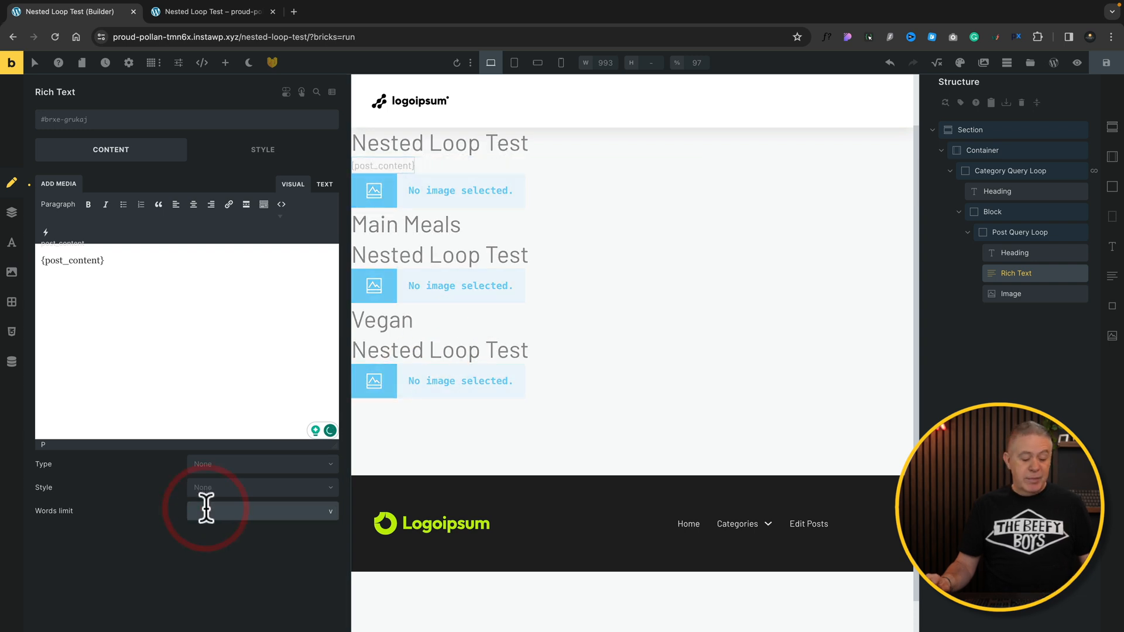
{"action": "type", "text": "25"}
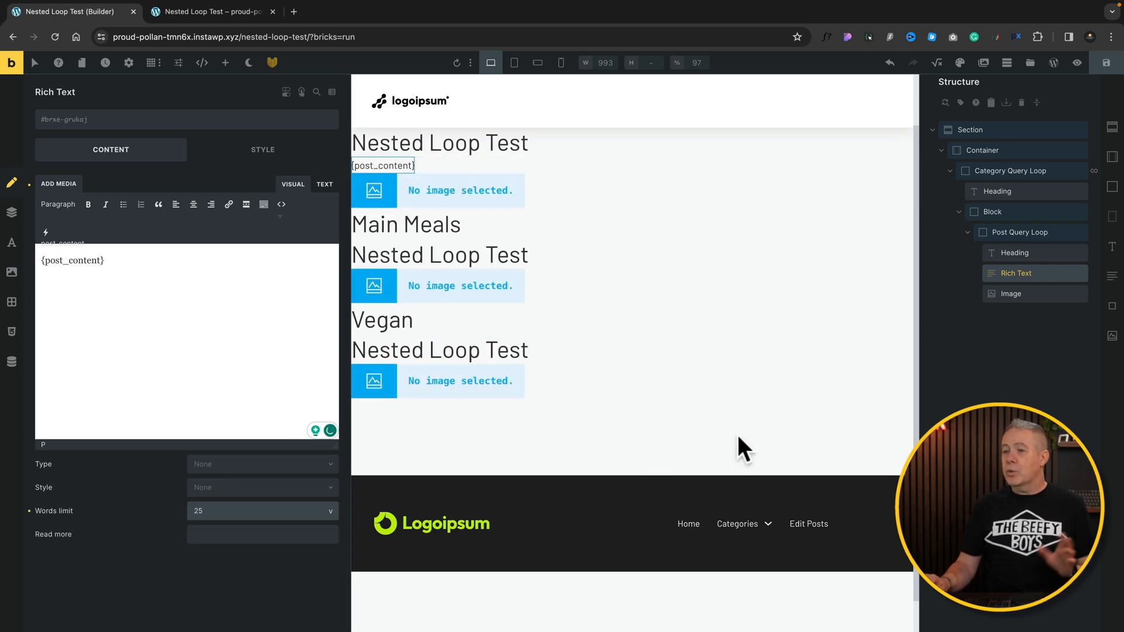
Set the Image element inside Post Query Loop to use the dynamic data tag featured_image.
{"action": "left_click", "coordinate": [1036, 294]}
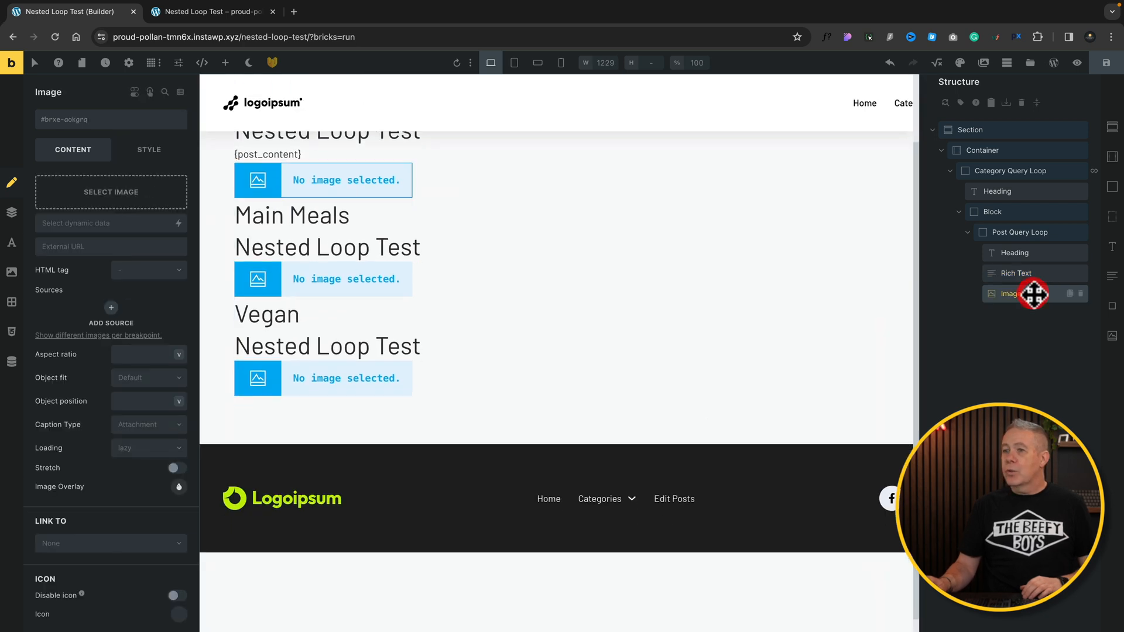
{"action": "left_click", "coordinate": [178, 224]}
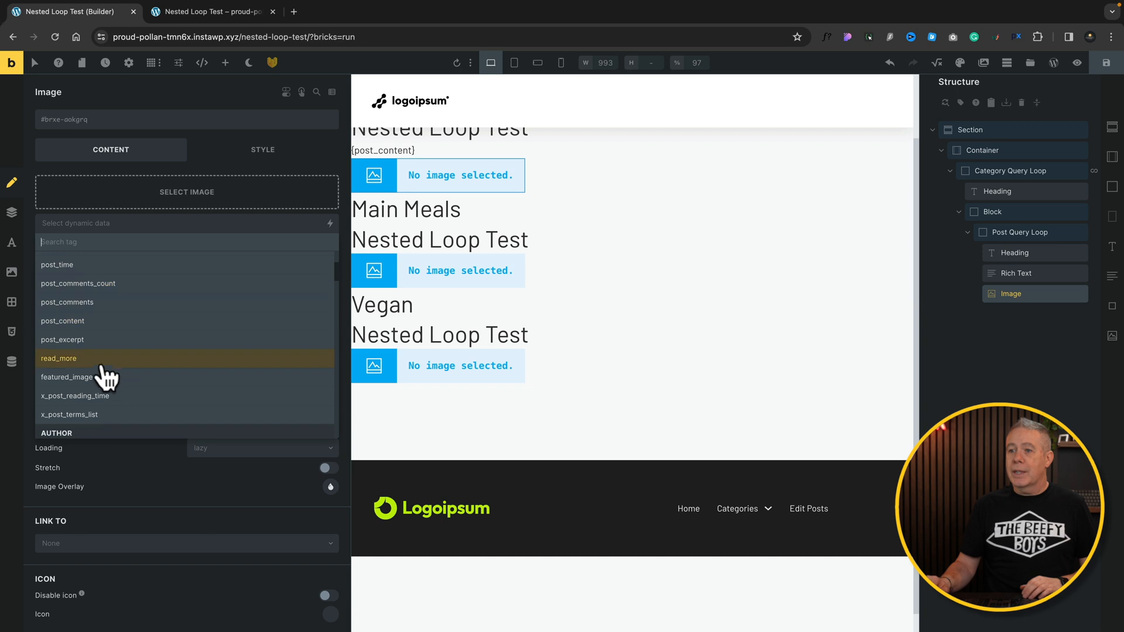
{"action": "left_click", "coordinate": [96, 375]}
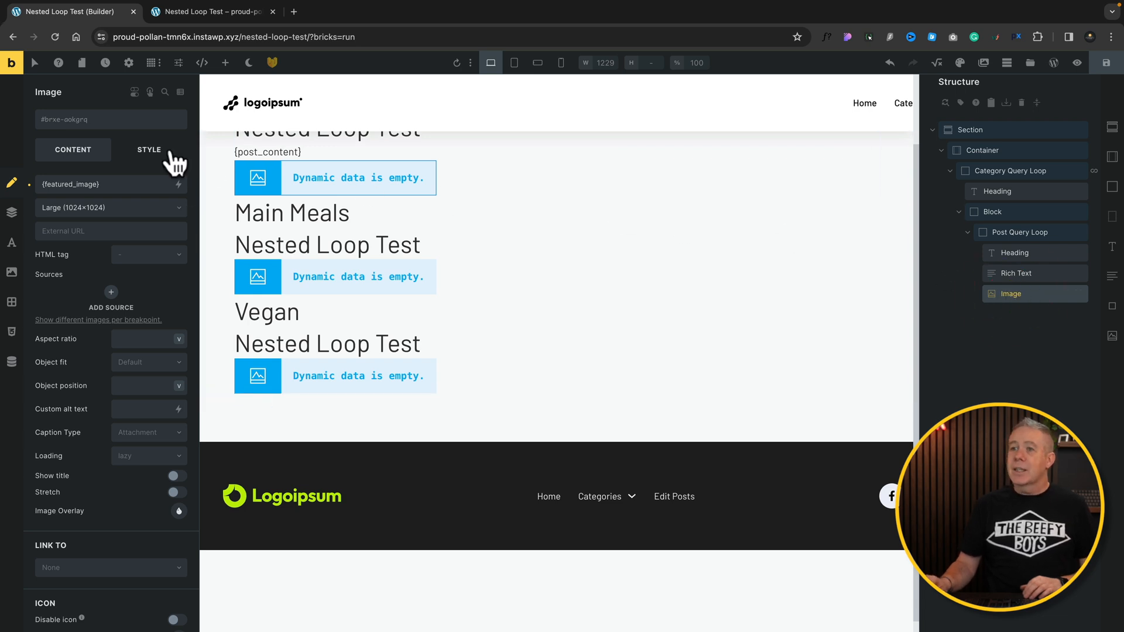
Set the Image element's layout order to -2 so it displays above the post heading.
{"action": "left_click", "coordinate": [149, 149]}
{"action": "left_click", "coordinate": [111, 183]}
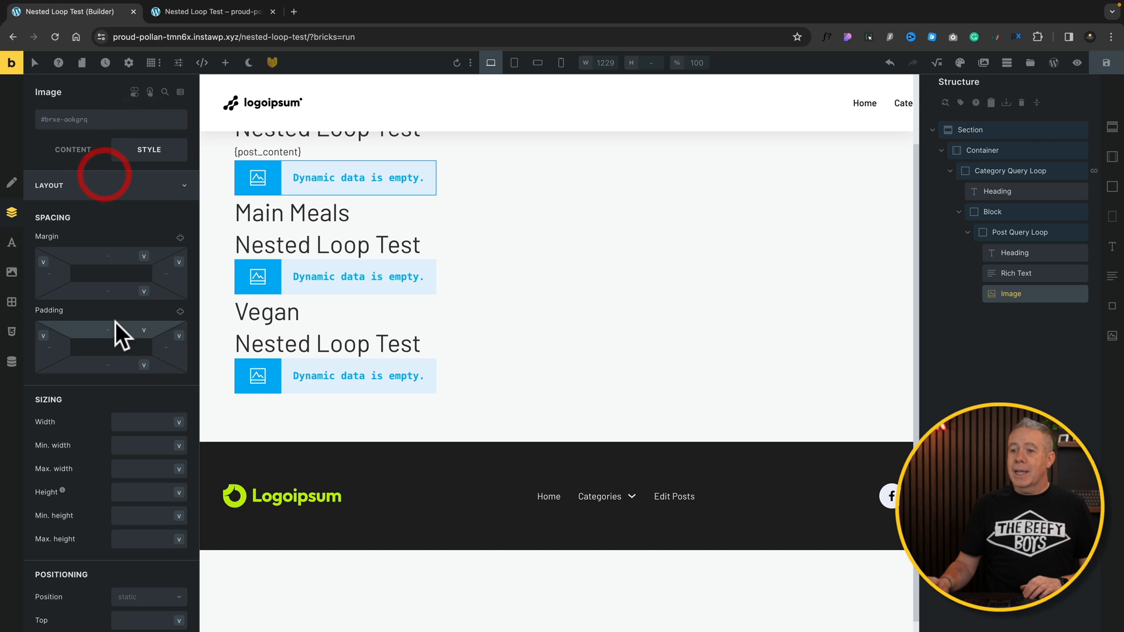
{"action": "scroll", "coordinate": [115, 322], "scroll_direction": "down", "scroll_amount": 3}
{"action": "scroll", "coordinate": [115, 322], "scroll_direction": "down", "scroll_amount": 3}
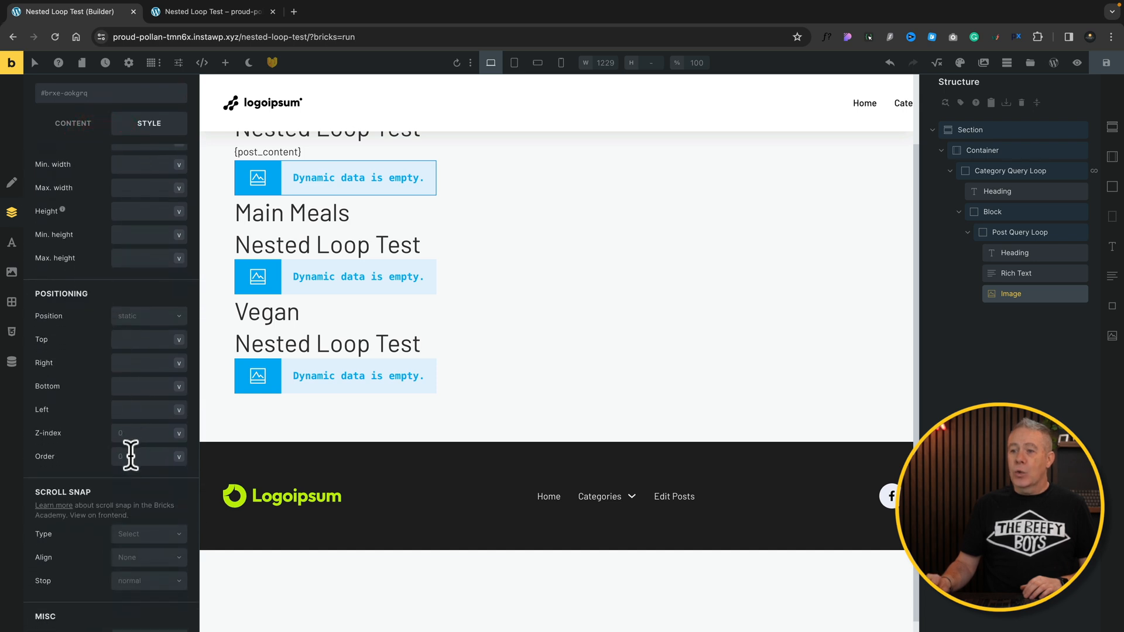
{"action": "left_click", "coordinate": [130, 456]}
{"action": "type", "text": "-2"}
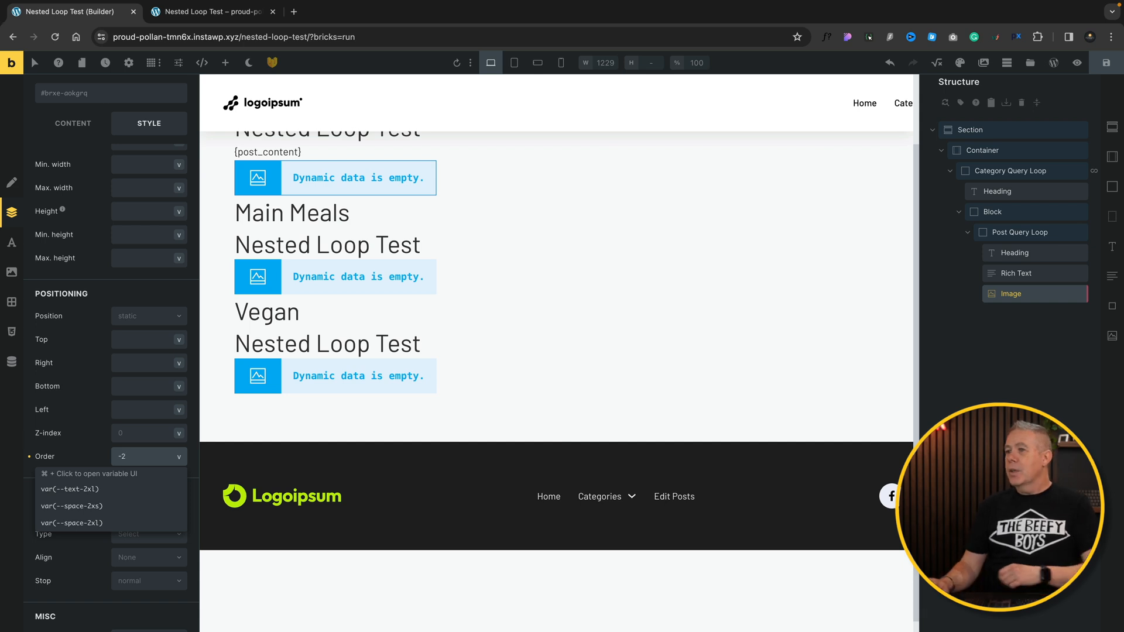
Enable the query loop on the Post Query Loop block with Posts as the query type.
{"action": "left_click", "coordinate": [1020, 233]}
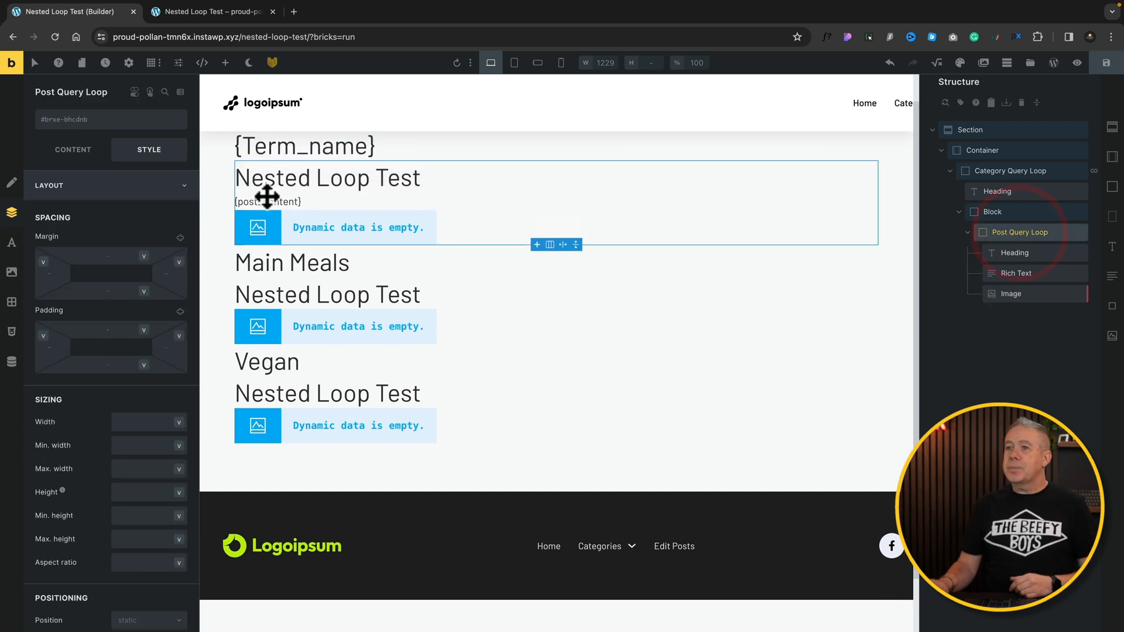
{"action": "left_click", "coordinate": [82, 151]}
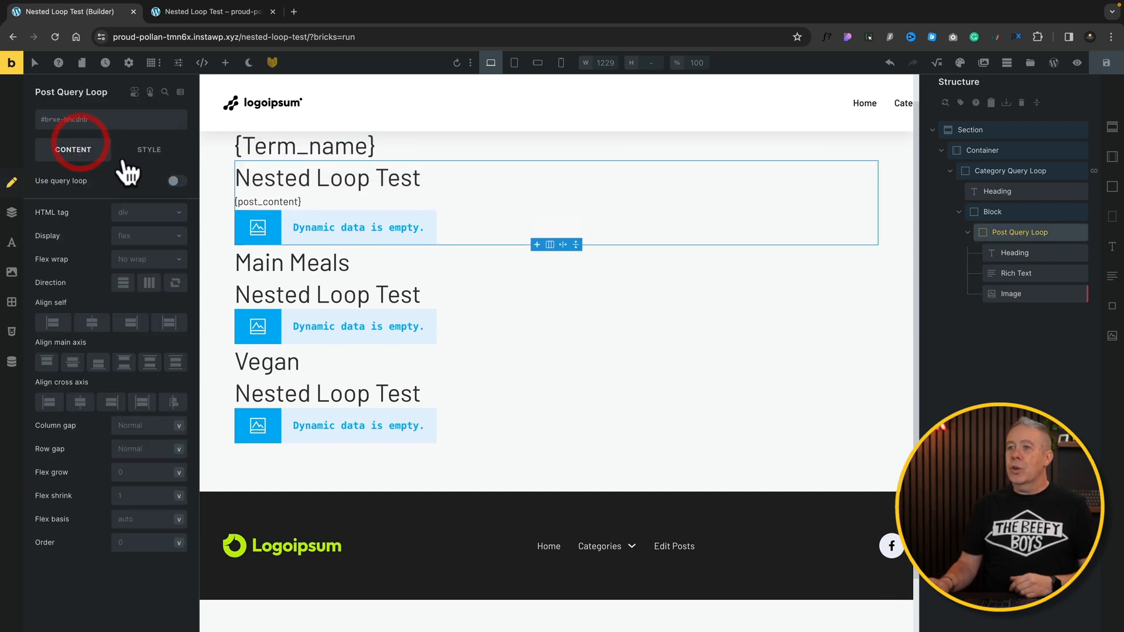
{"action": "left_click", "coordinate": [175, 181]}
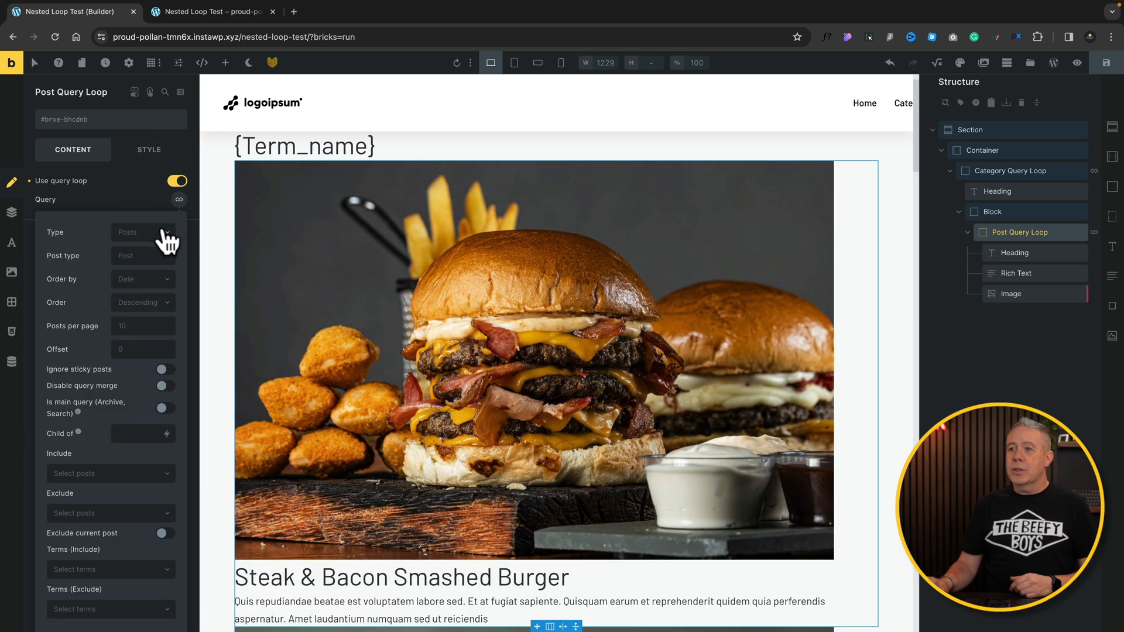
{"action": "left_click", "coordinate": [168, 237]}
{"action": "left_click", "coordinate": [147, 249]}
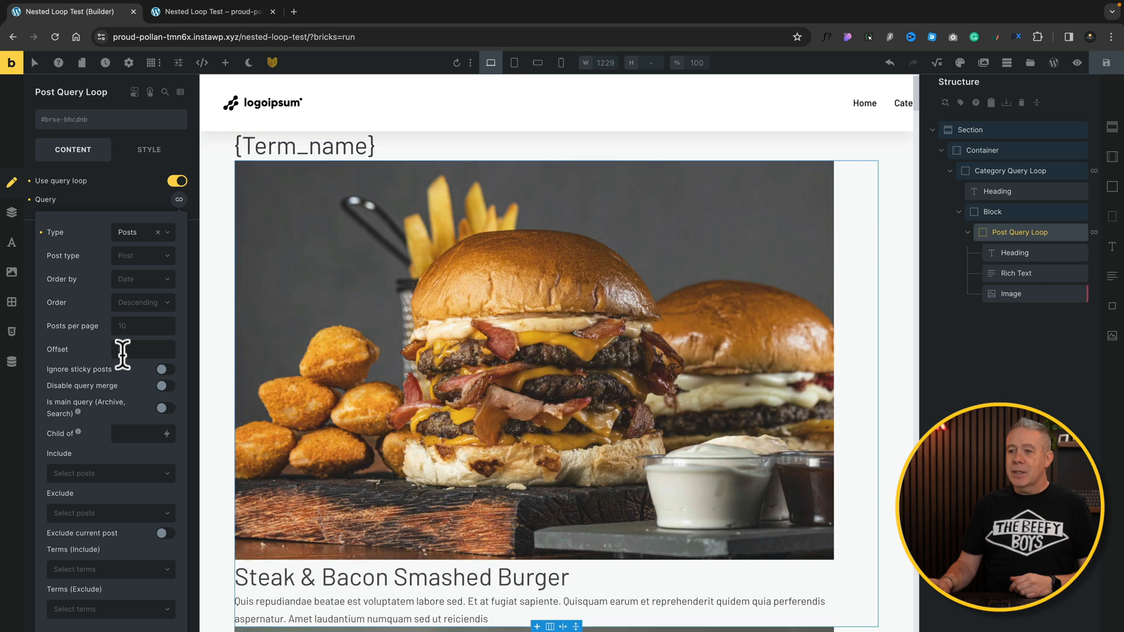
Add a taxonomy query to Post Query Loop with taxonomy Categories (Post) and field term_id.
{"action": "scroll", "coordinate": [122, 354], "scroll_direction": "down", "scroll_amount": 5}
{"action": "scroll", "coordinate": [122, 354], "scroll_direction": "down", "scroll_amount": 1}
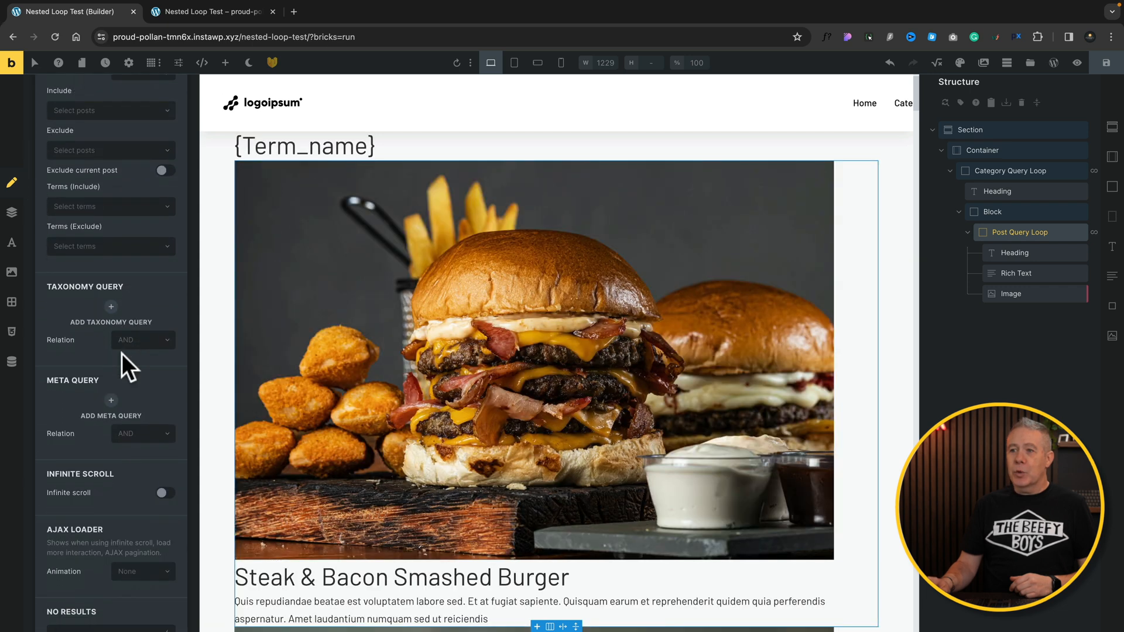
{"action": "left_click", "coordinate": [112, 300]}
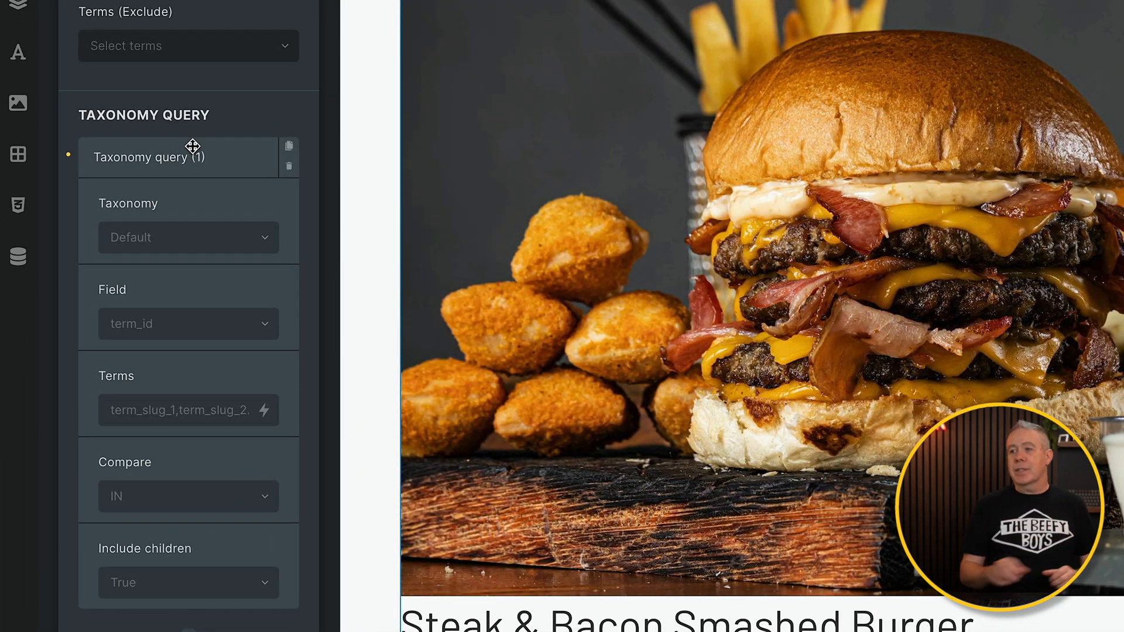
{"action": "left_click", "coordinate": [166, 237]}
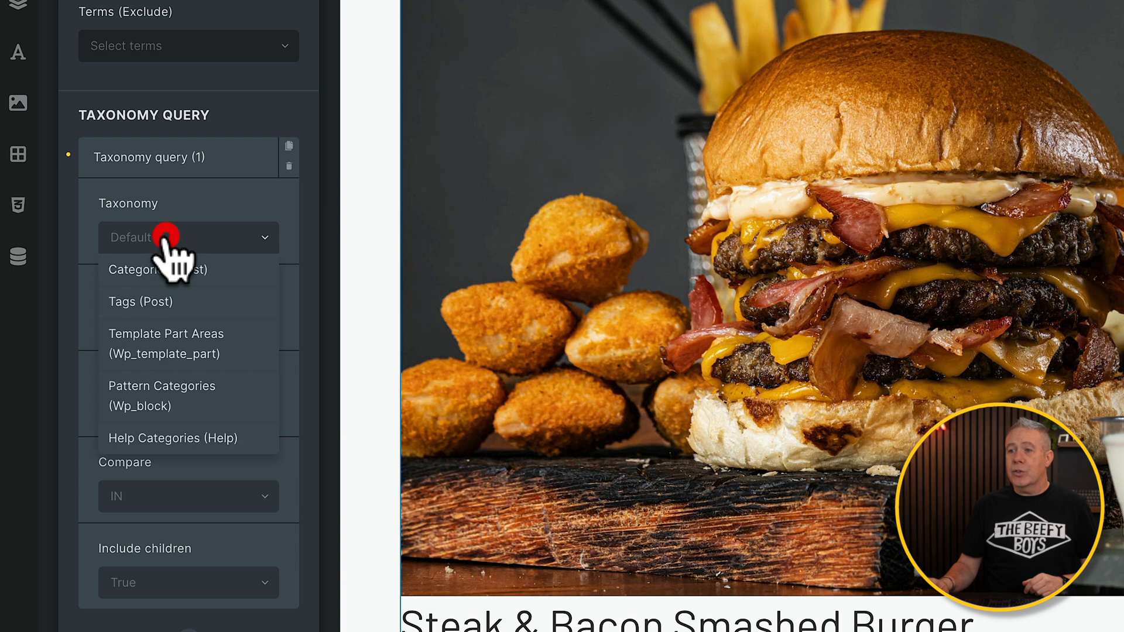
{"action": "left_click", "coordinate": [166, 271]}
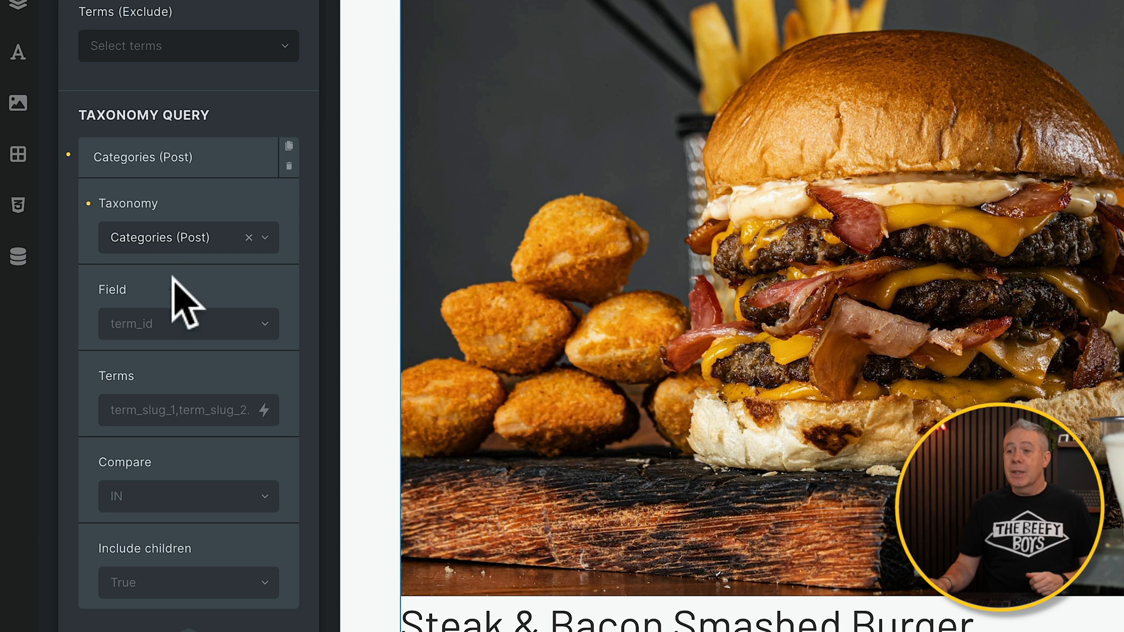
{"action": "left_click", "coordinate": [186, 326]}
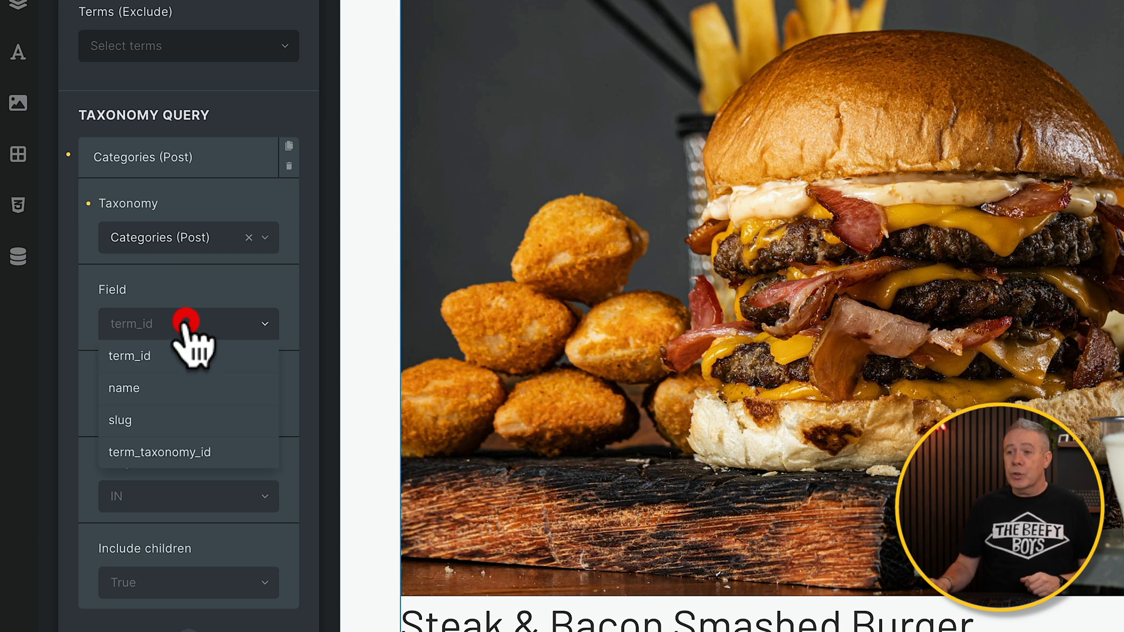
{"action": "left_click", "coordinate": [176, 355]}
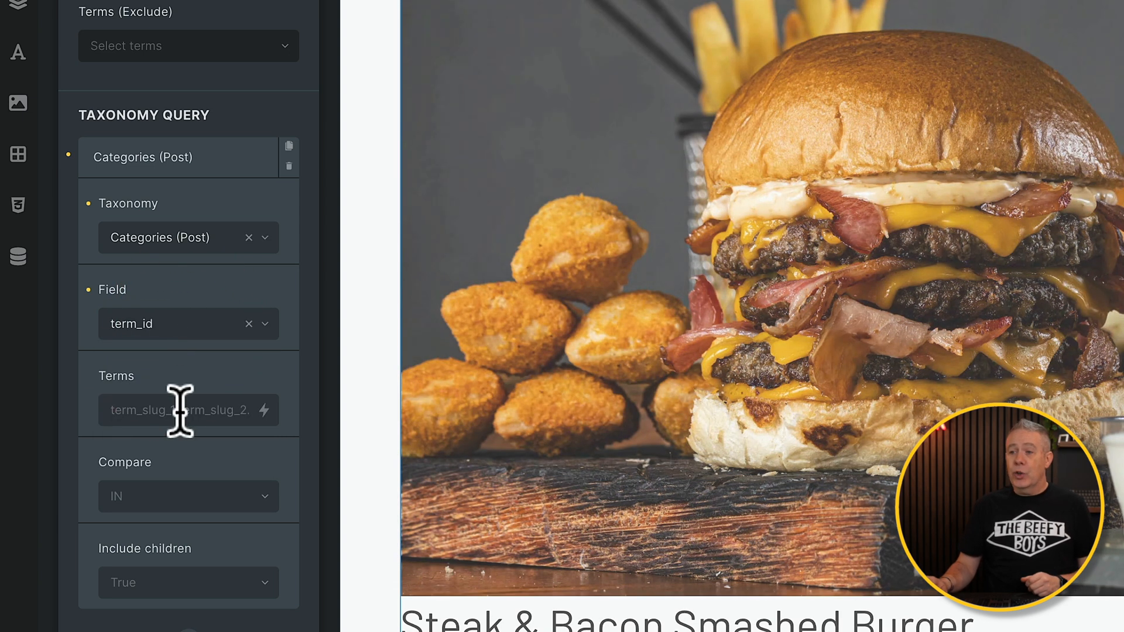
Set the taxonomy query's terms to the dynamic data tag term_id.
{"action": "left_click", "coordinate": [180, 410]}
{"action": "left_click", "coordinate": [265, 410]}
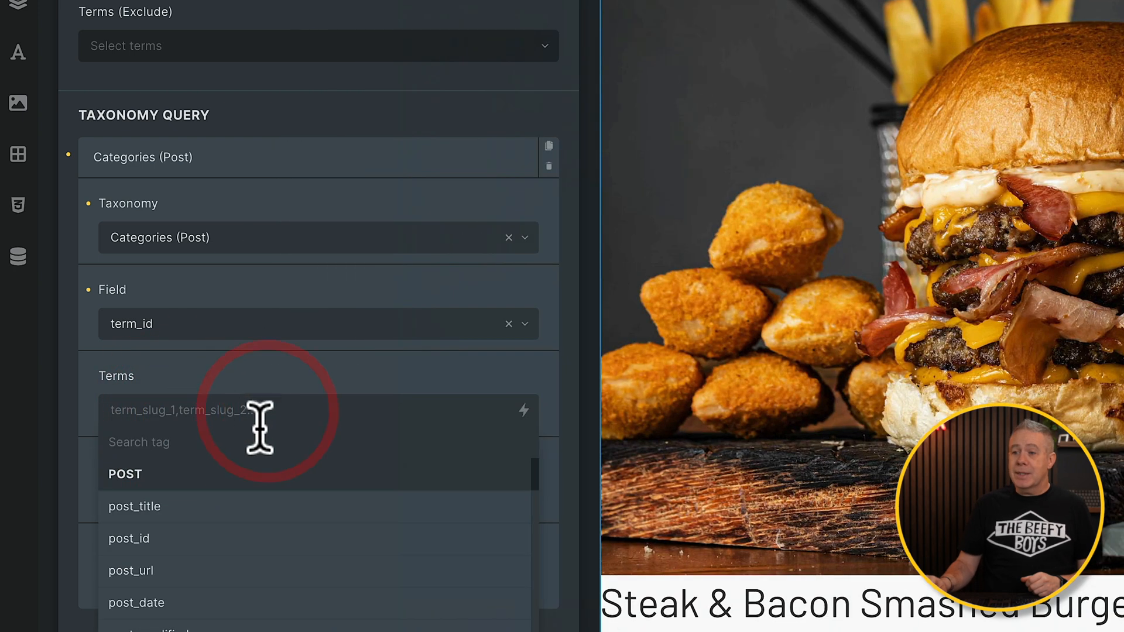
{"action": "scroll", "coordinate": [226, 515], "scroll_direction": "down", "scroll_amount": 5}
{"action": "scroll", "coordinate": [230, 515], "scroll_direction": "down", "scroll_amount": 10}
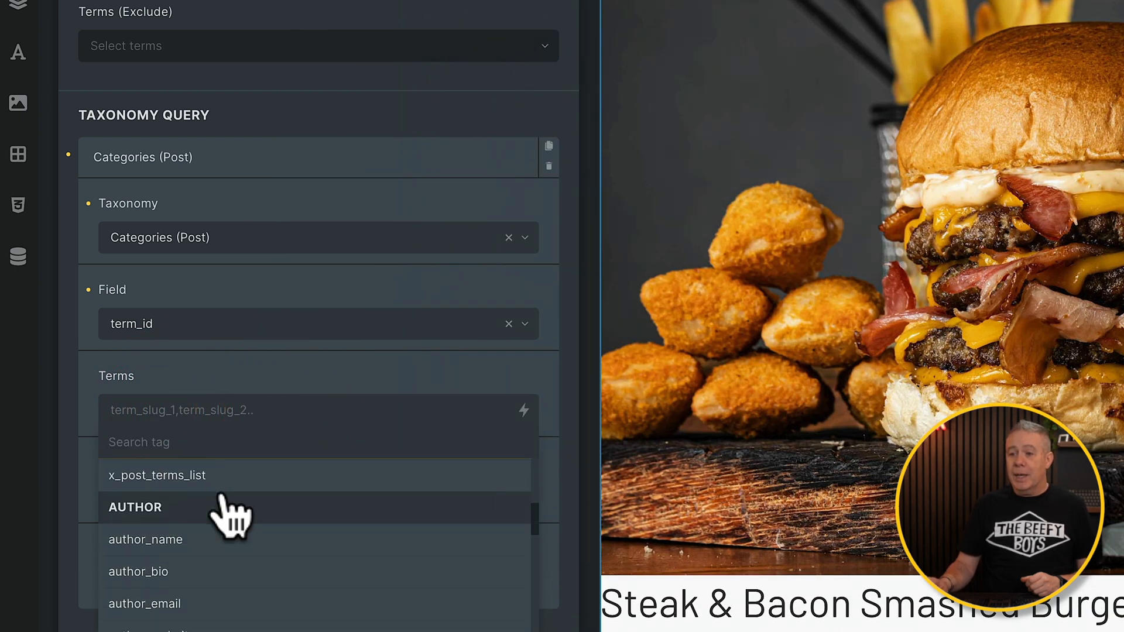
{"action": "scroll", "coordinate": [222, 496], "scroll_direction": "down", "scroll_amount": 4}
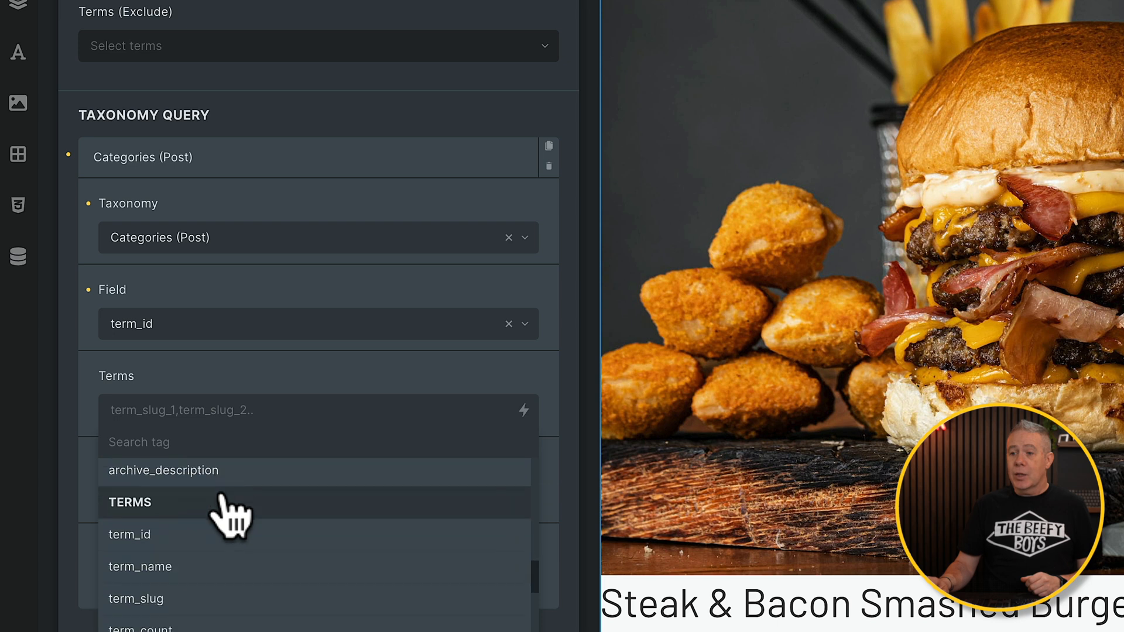
{"action": "left_click", "coordinate": [166, 499]}
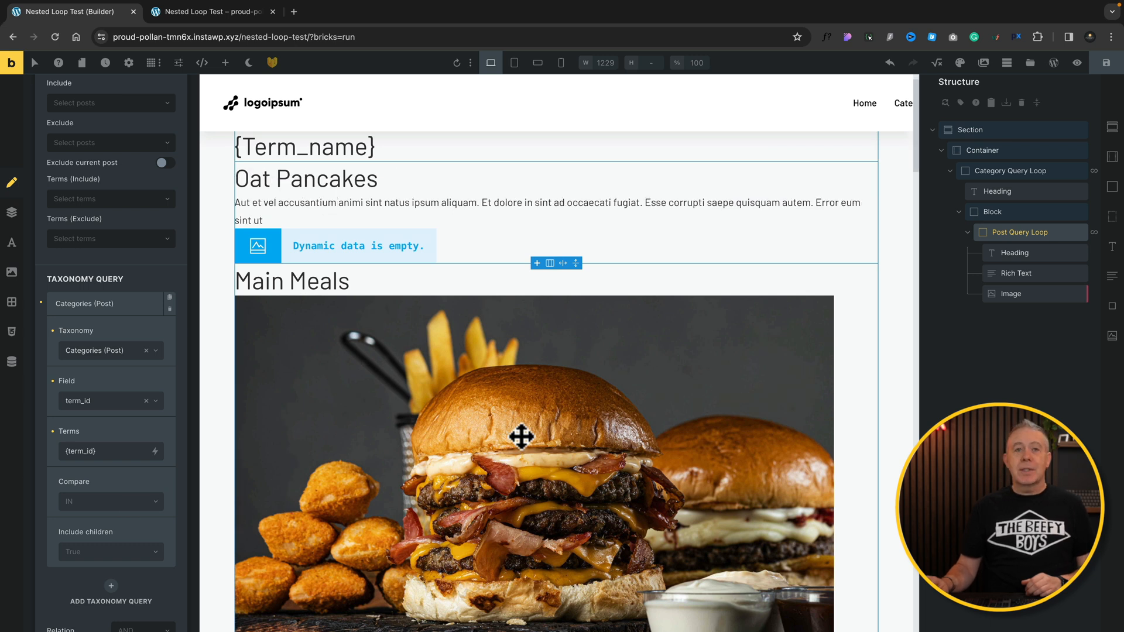
Set the Block that wraps Post Query Loop to grid display with a gap of 30.
{"action": "scroll", "coordinate": [521, 436], "scroll_direction": "down", "scroll_amount": 10}
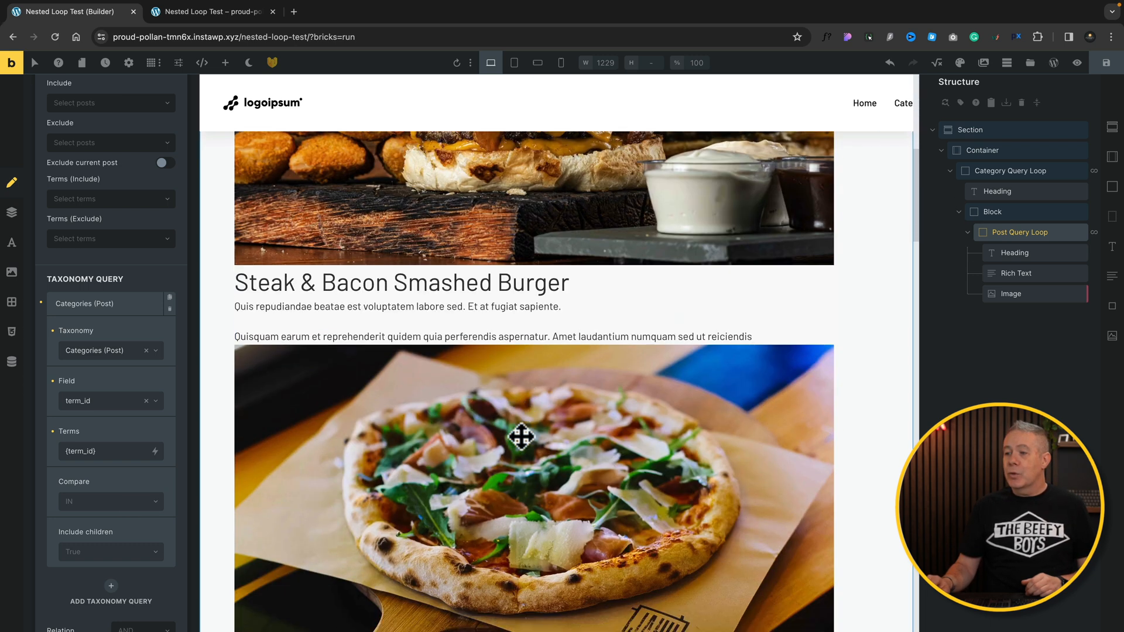
{"action": "scroll", "coordinate": [521, 436], "scroll_direction": "down", "scroll_amount": 12}
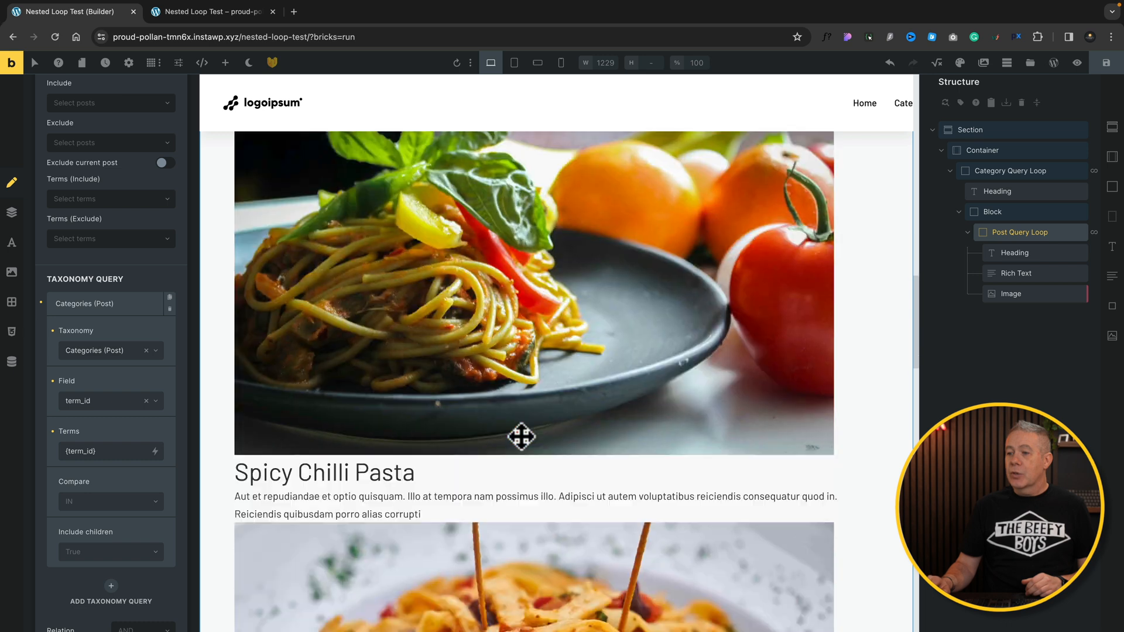
{"action": "scroll", "coordinate": [521, 436], "scroll_direction": "down", "scroll_amount": 10}
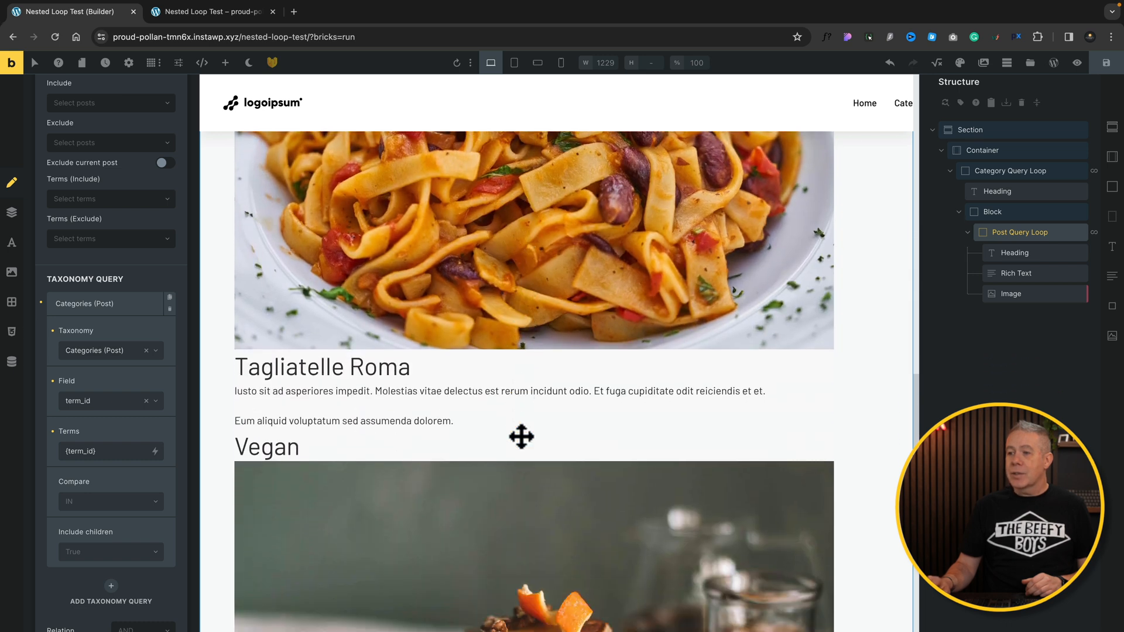
{"action": "scroll", "coordinate": [521, 436], "scroll_direction": "up", "scroll_amount": 12}
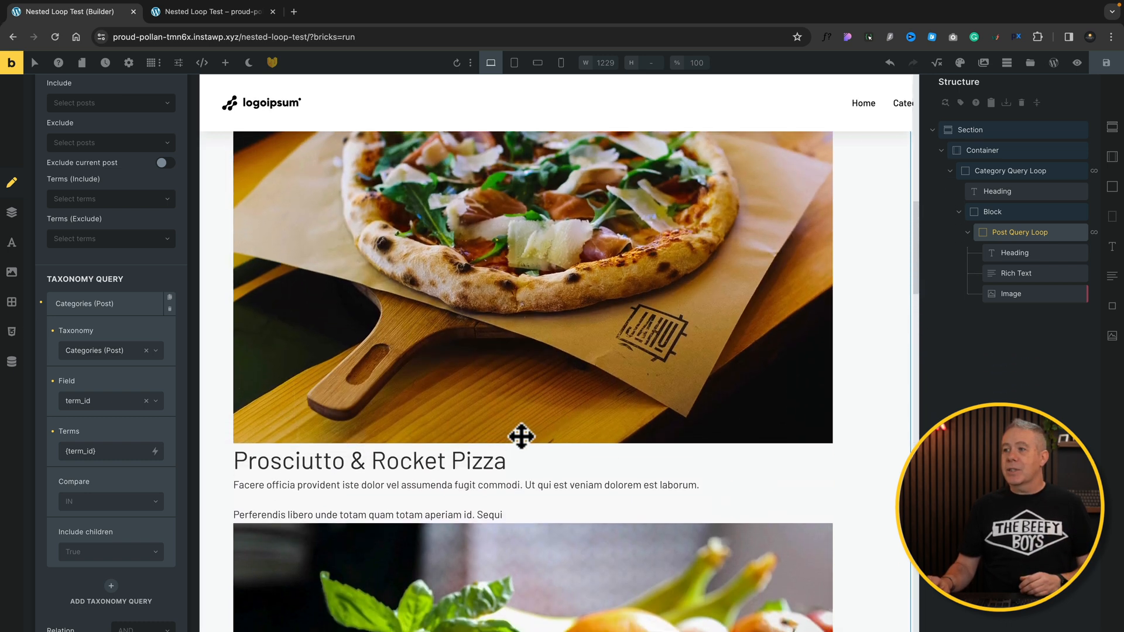
{"action": "scroll", "coordinate": [521, 436], "scroll_direction": "up", "scroll_amount": 8}
{"action": "left_click", "coordinate": [992, 212]}
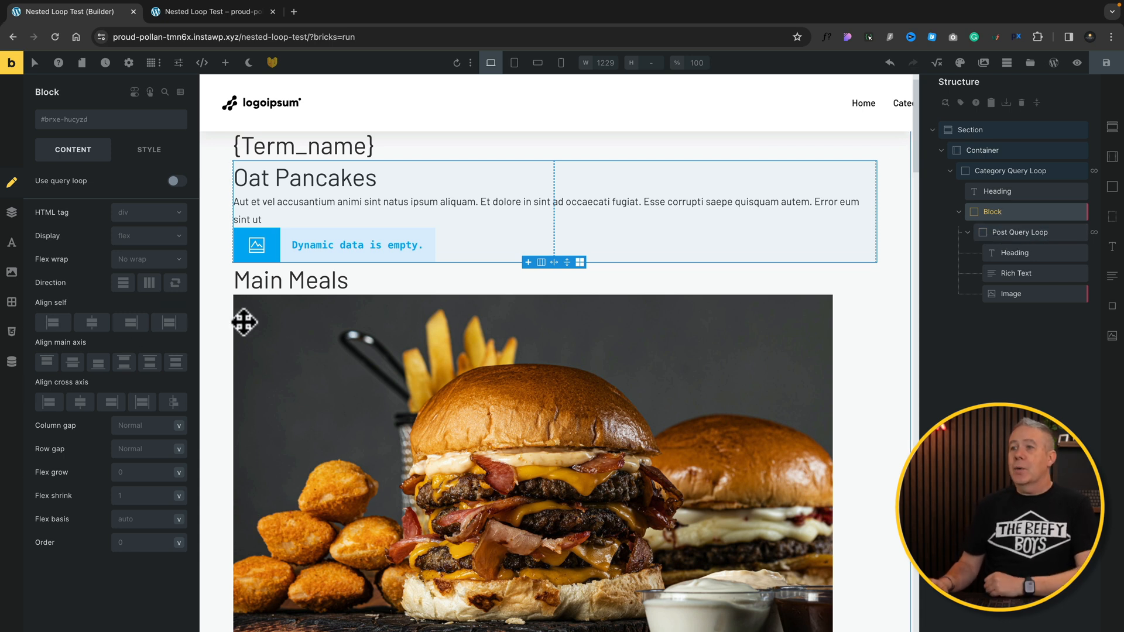
{"action": "left_click", "coordinate": [174, 236]}
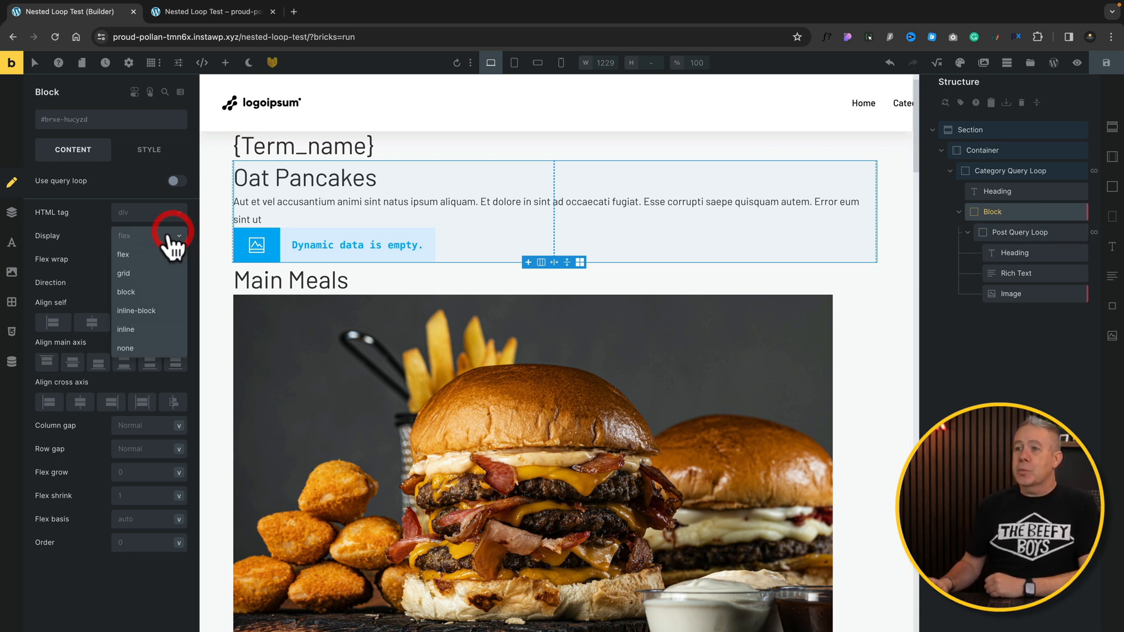
{"action": "left_click", "coordinate": [139, 273]}
{"action": "left_click", "coordinate": [139, 257]}
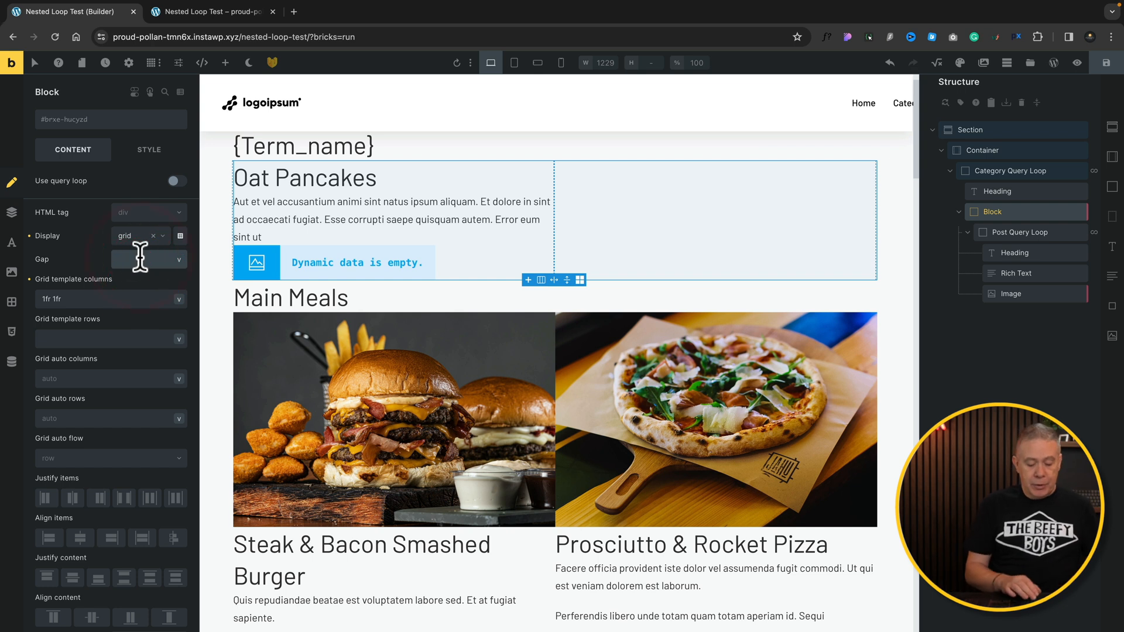
{"action": "type", "text": "30"}
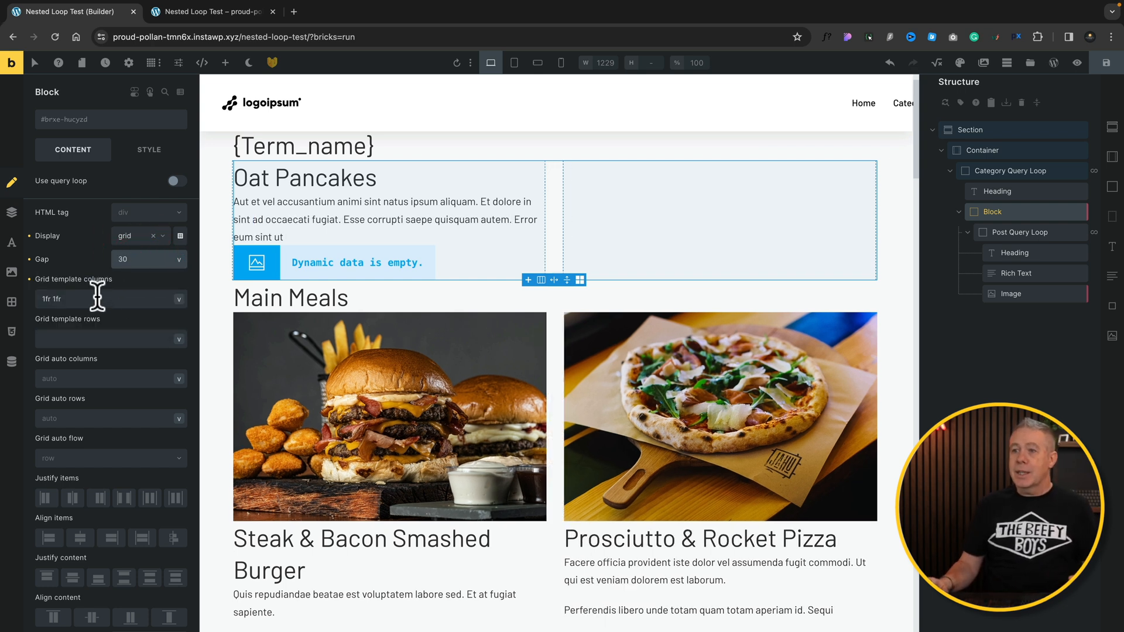
{"action": "left_click", "coordinate": [97, 297]}
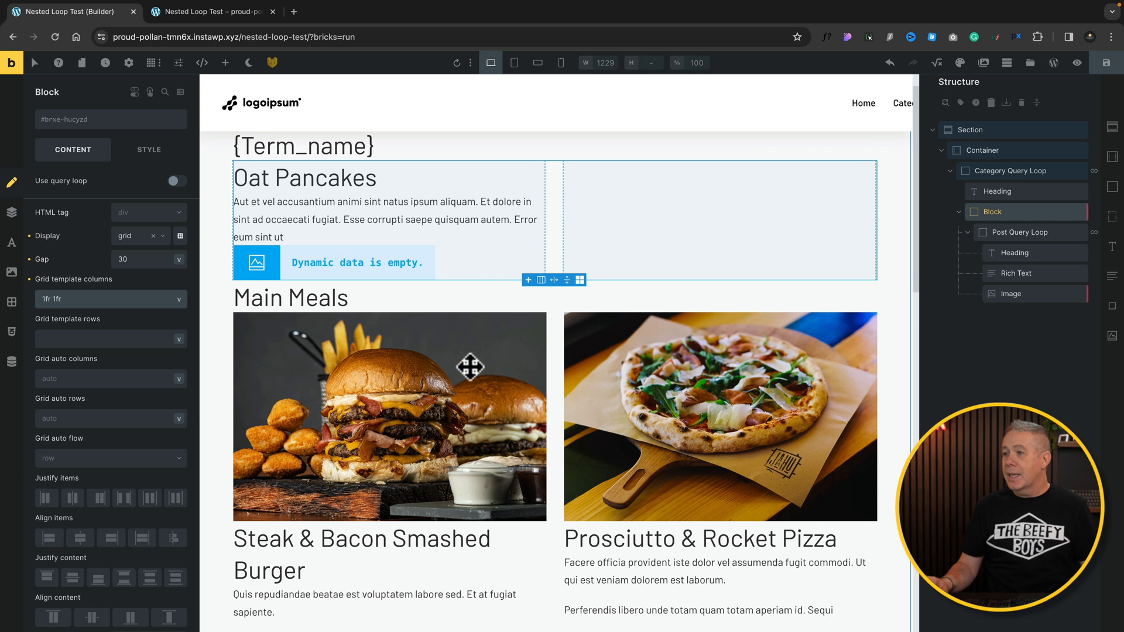
Save the page and preview it on the front end to check the posts listed under each category.
{"action": "scroll", "coordinate": [498, 471], "scroll_direction": "down", "scroll_amount": 2}
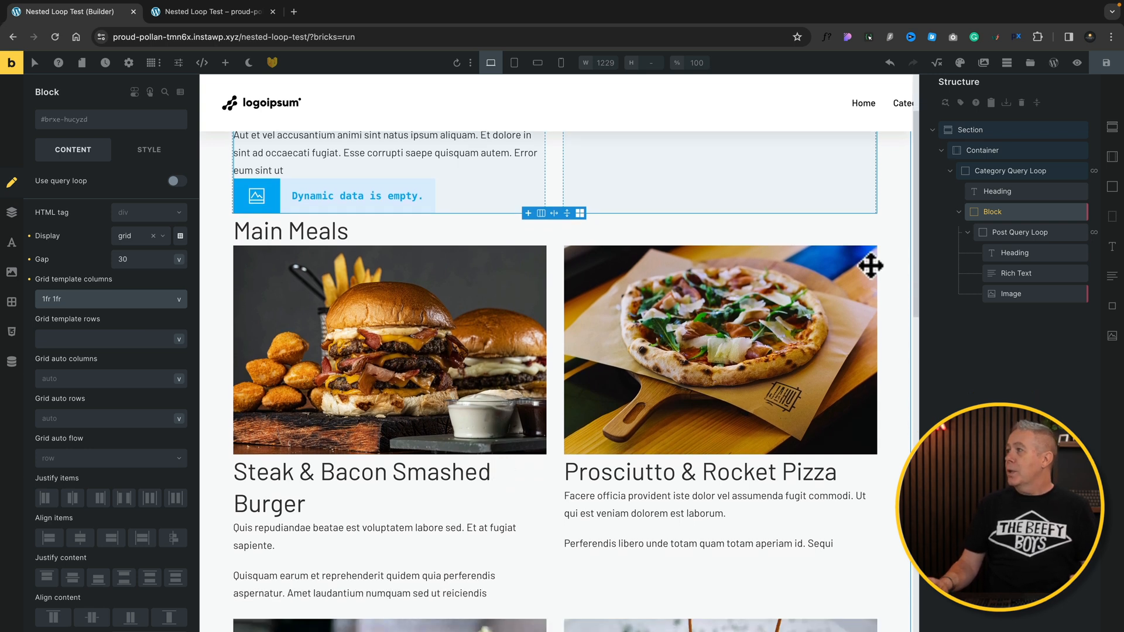
{"action": "left_click", "coordinate": [1107, 66]}
{"action": "left_click", "coordinate": [1077, 63]}
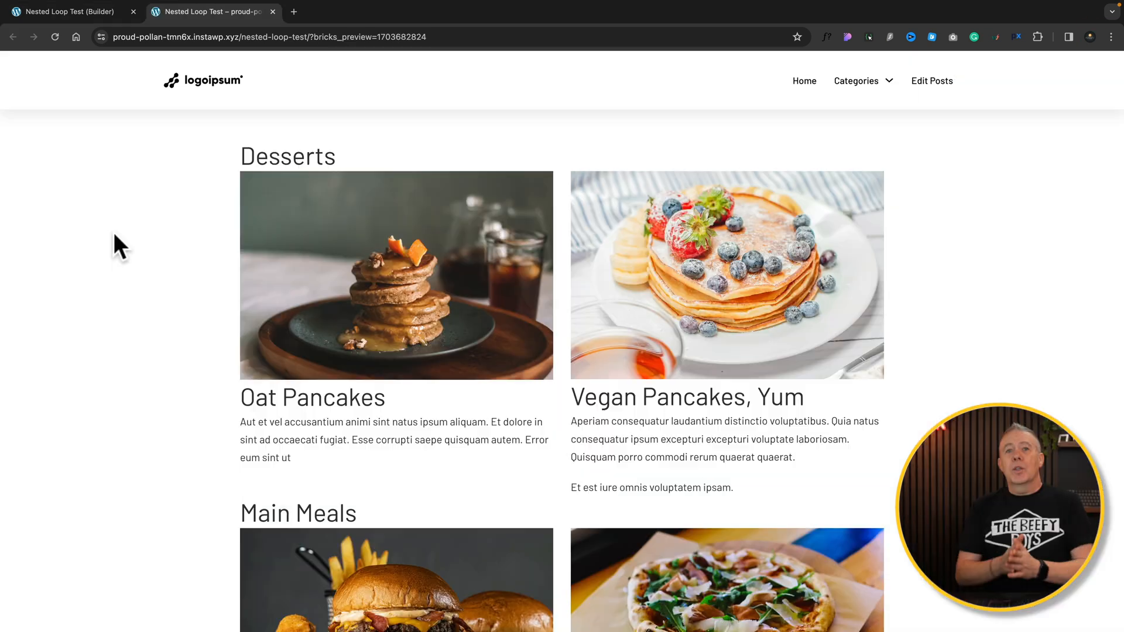
{"action": "scroll", "coordinate": [179, 341], "scroll_direction": "down", "scroll_amount": 4}
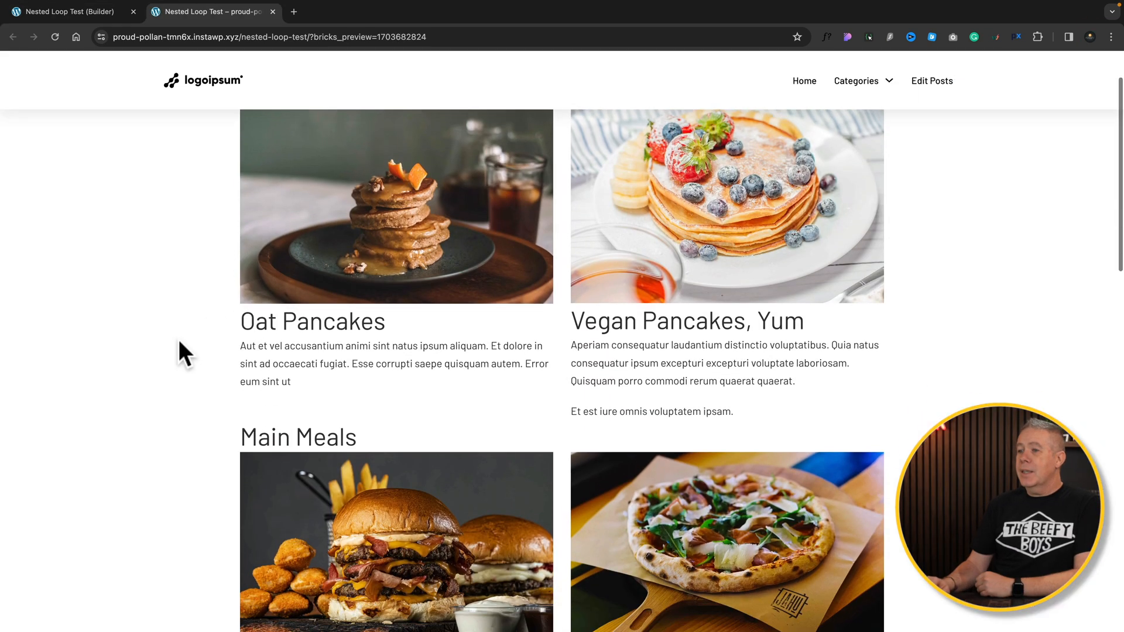
{"action": "scroll", "coordinate": [179, 342], "scroll_direction": "down", "scroll_amount": 10}
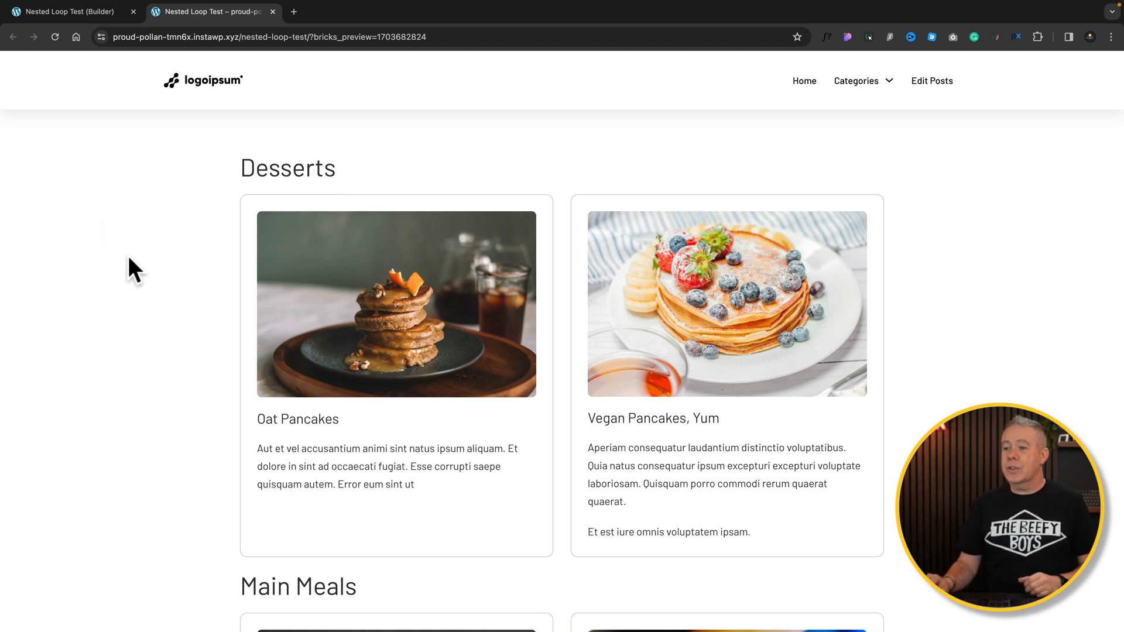
{"action": "scroll", "coordinate": [129, 258], "scroll_direction": "down", "scroll_amount": 16}
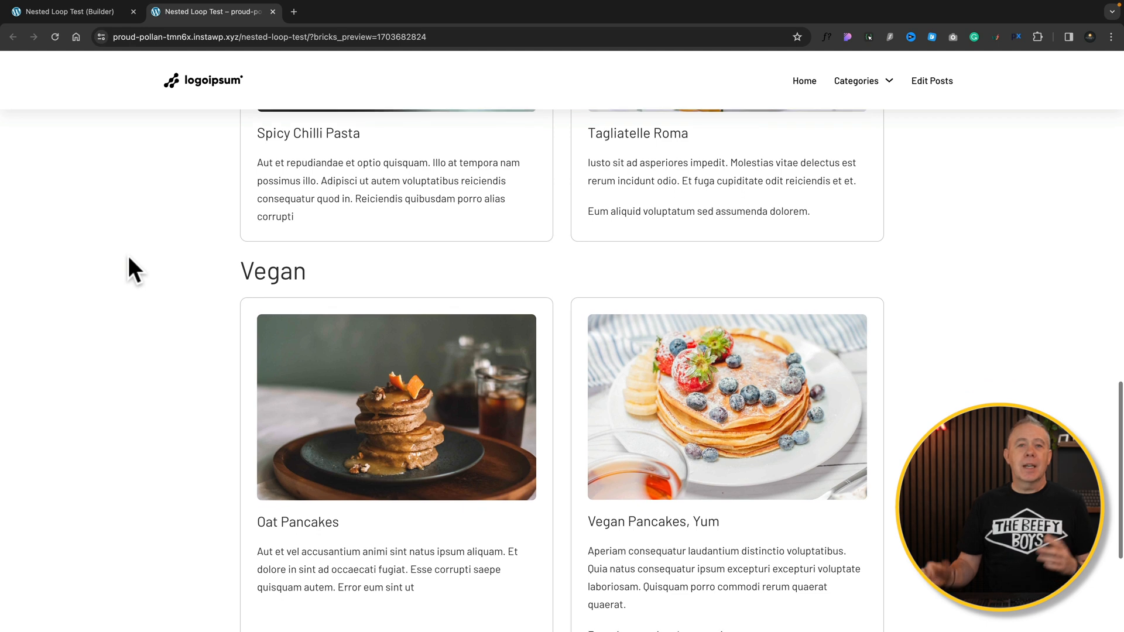